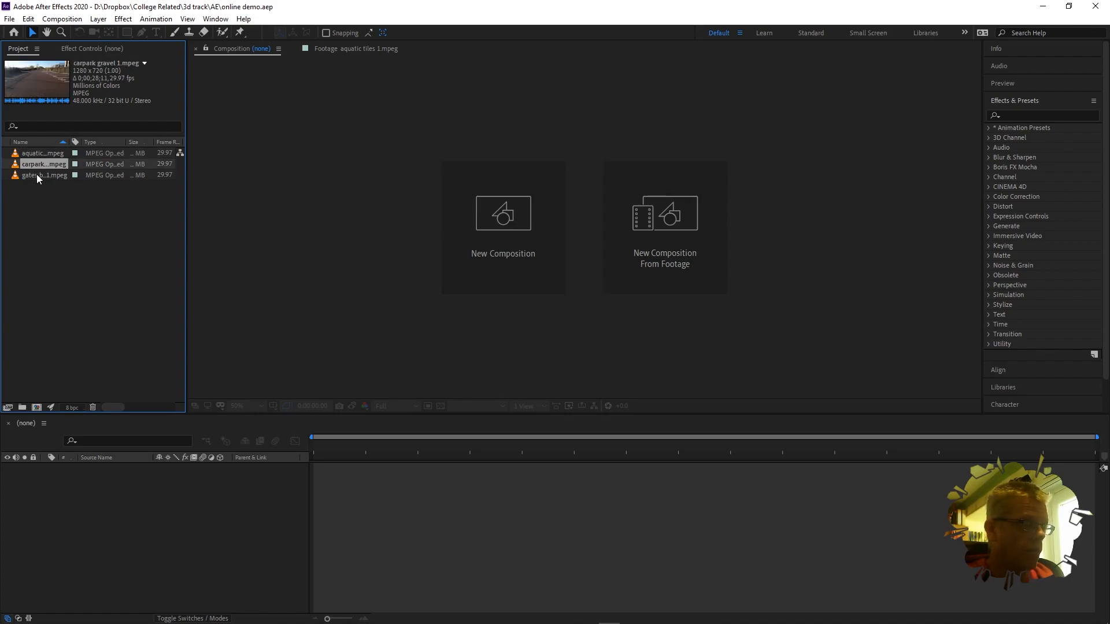
Step: Select the gates bricks and then the aquatic tiles clip in the Project panel to inspect their details
left_click(36, 175)
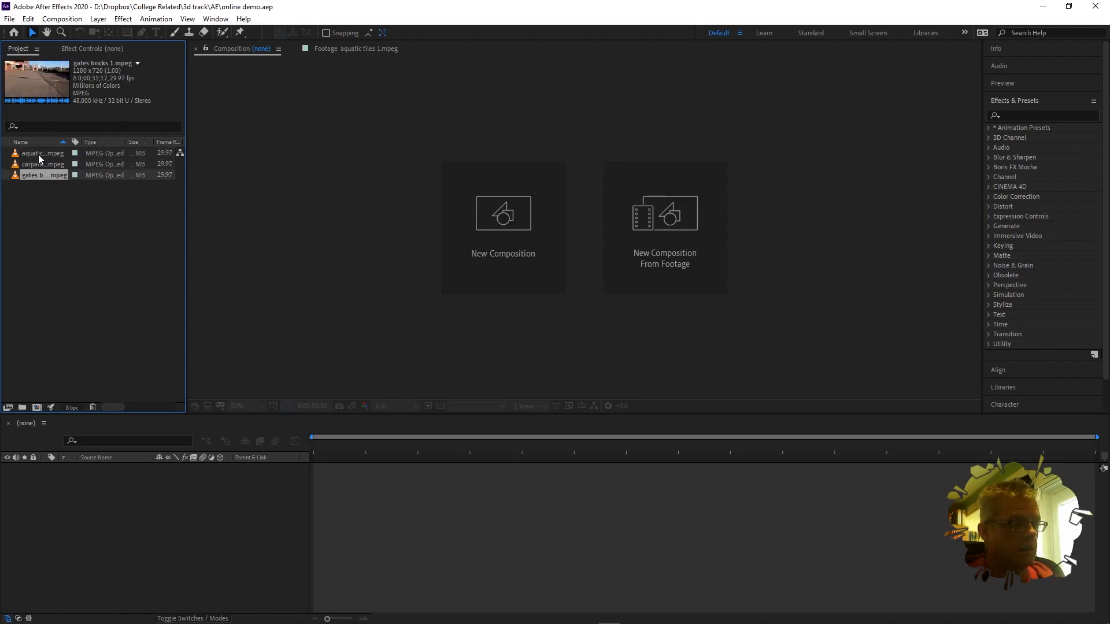
left_click(38, 154)
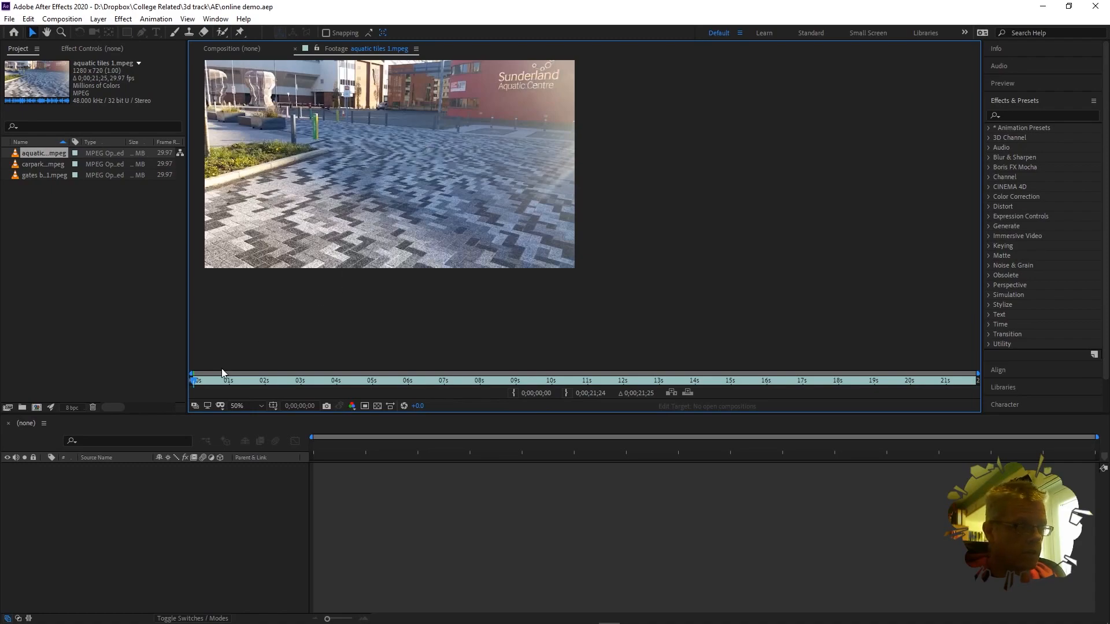
mouse_move(193, 383)
left_mouse_down()
mouse_move(318, 373)
mouse_move(181, 387)
left_mouse_up()
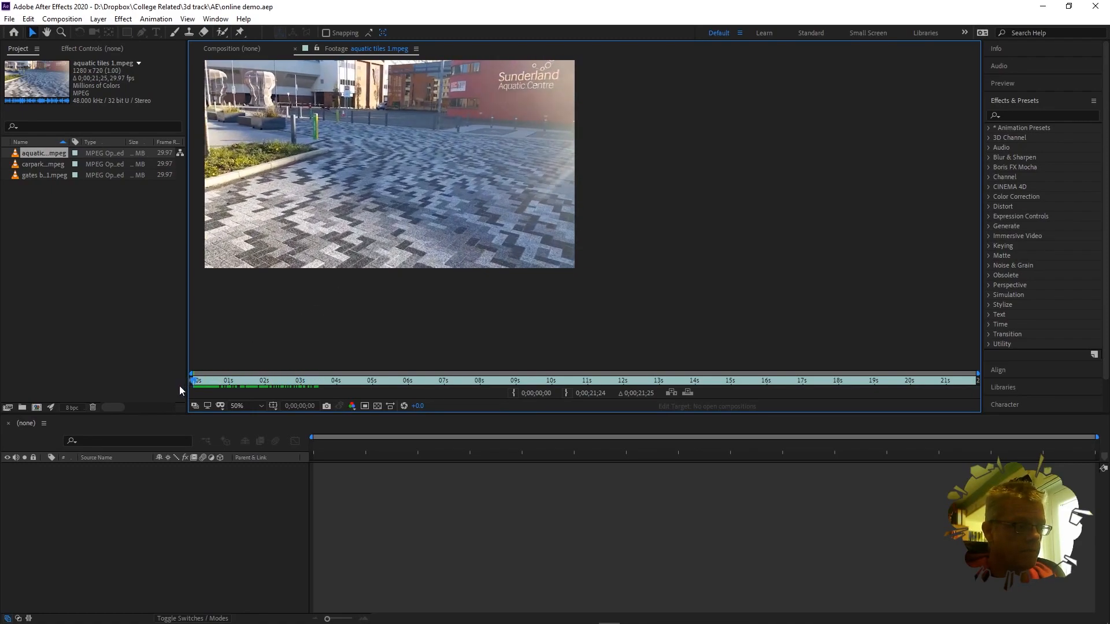
double_click(40, 164)
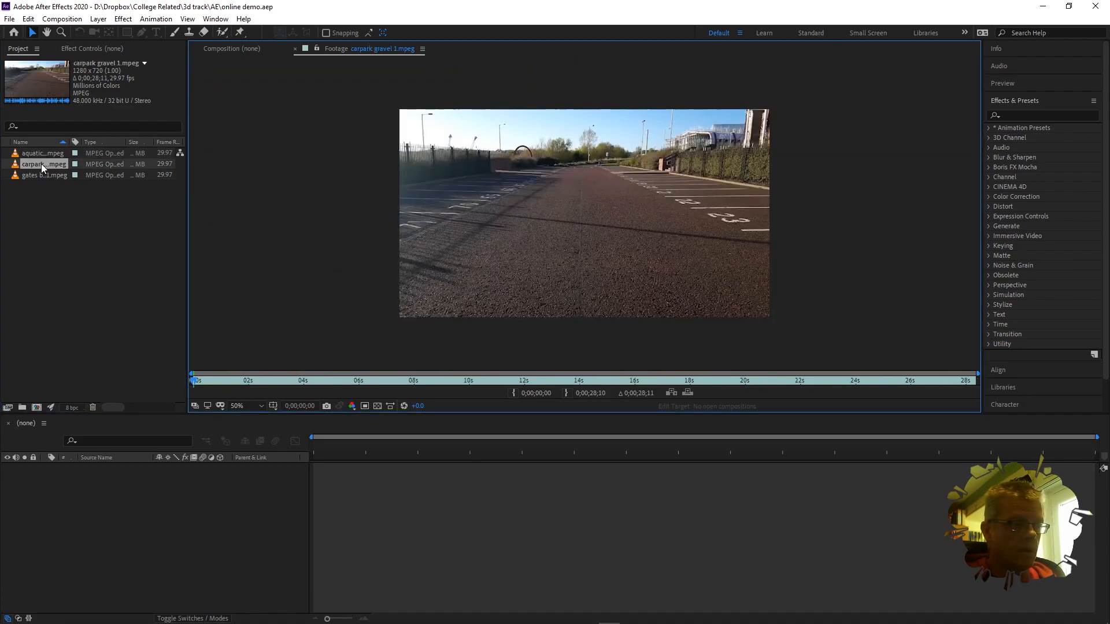
left_click_drag(194, 382, 167, 385)
left_click(38, 176)
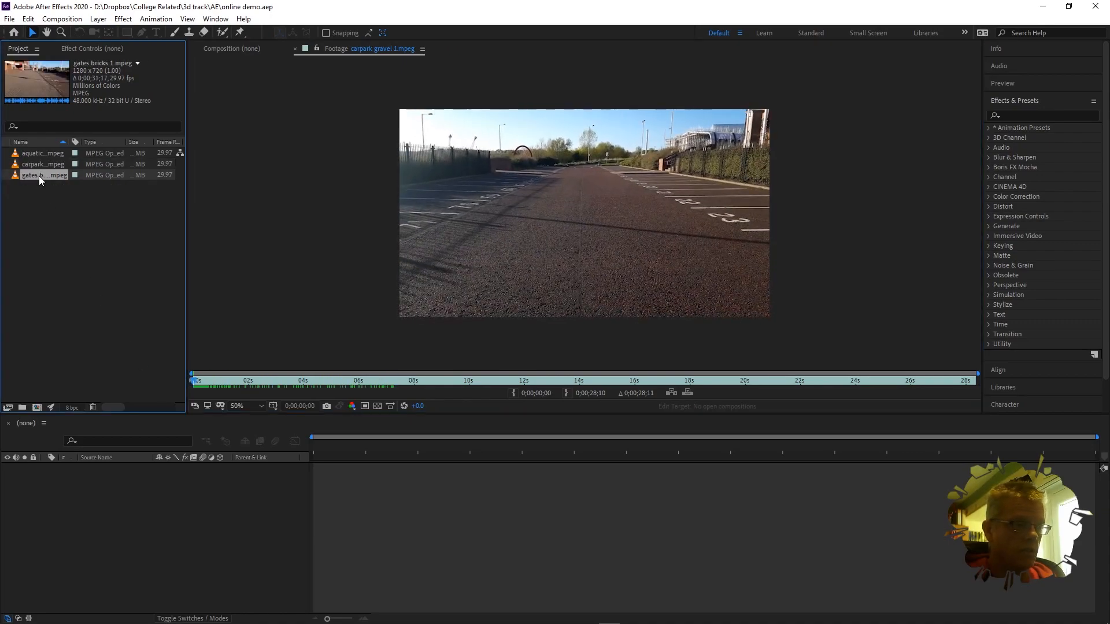
double_click(27, 173)
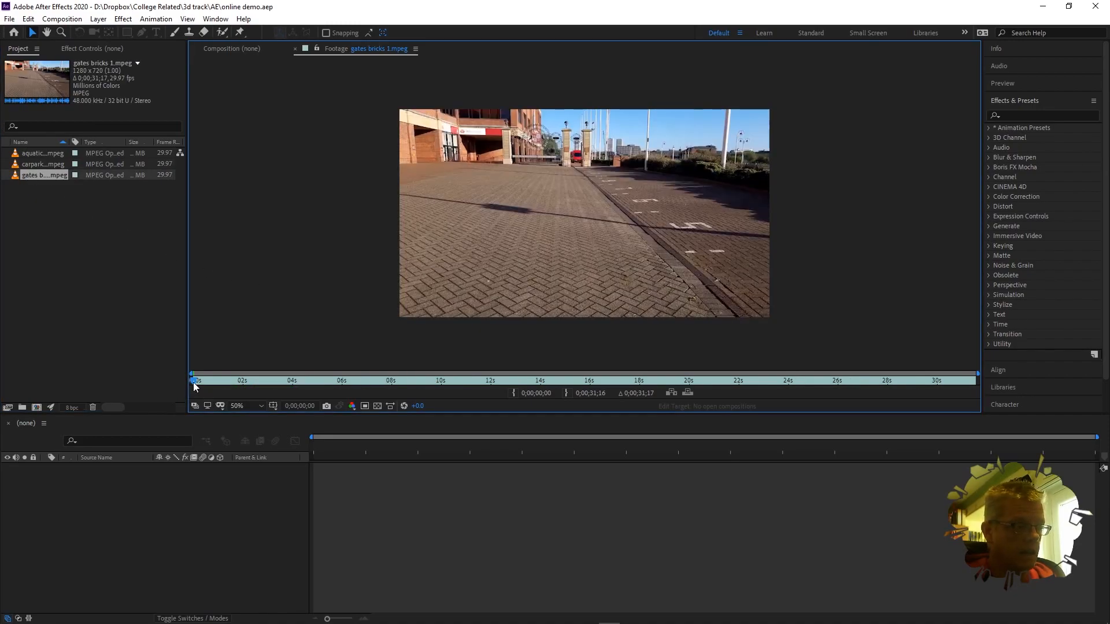
left_click_drag(195, 384, 161, 383)
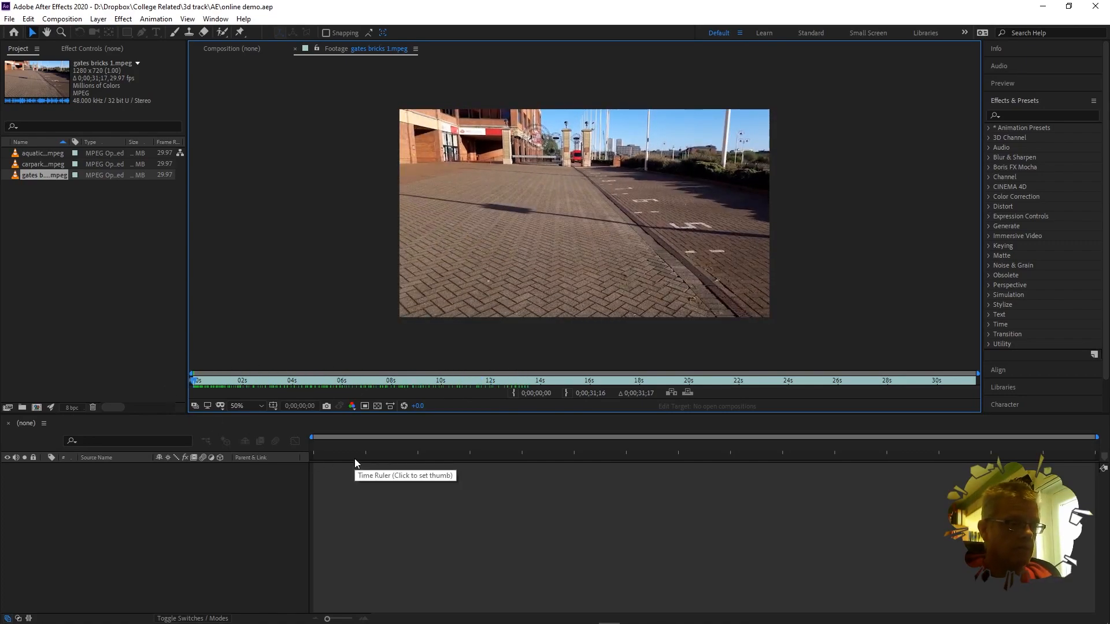
double_click(35, 154)
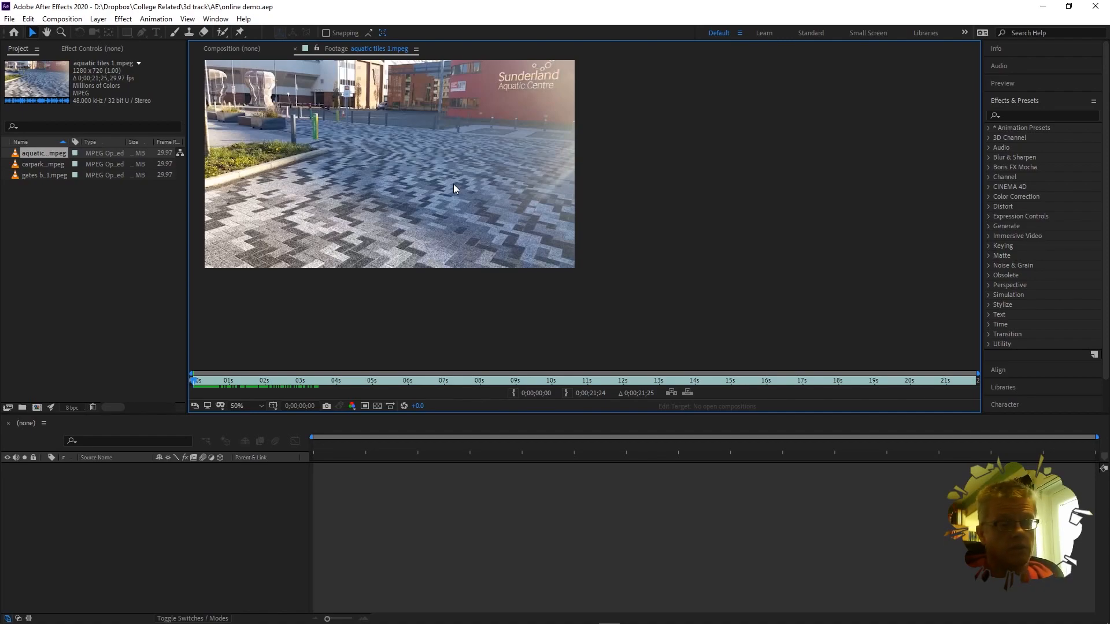
double_click(43, 164)
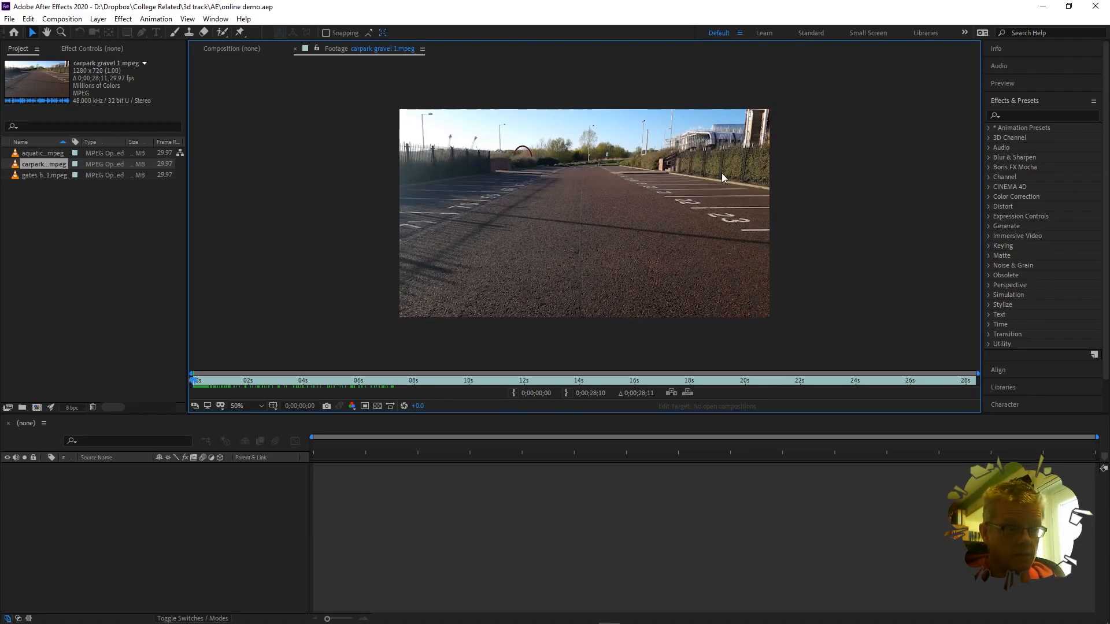
mouse_move(193, 377)
left_mouse_down()
mouse_move(409, 379)
mouse_move(188, 389)
left_mouse_up()
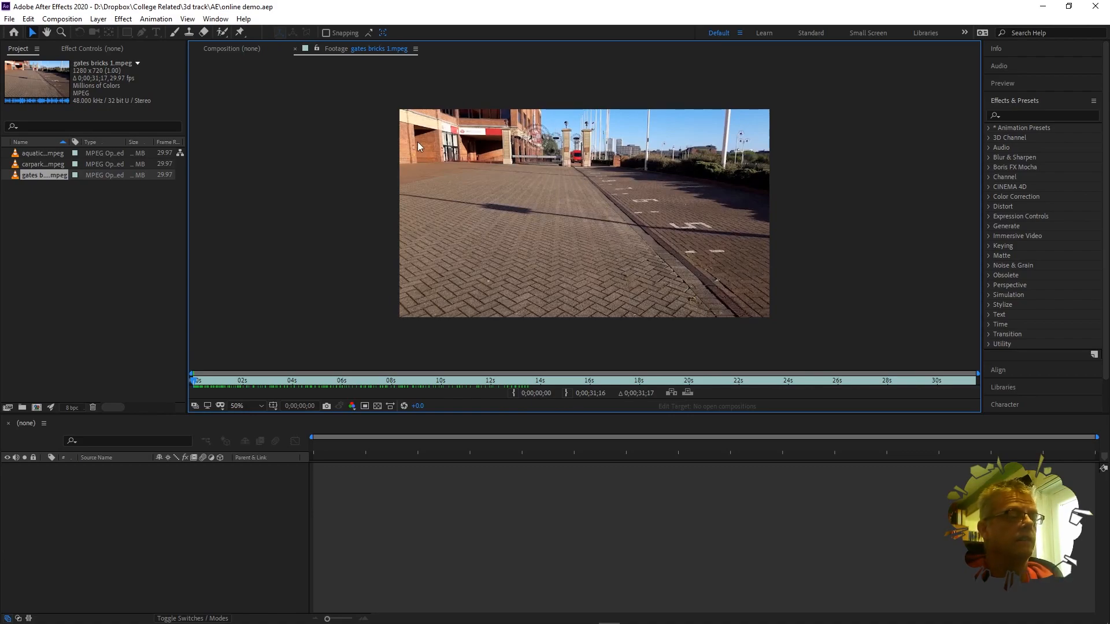
key("space")
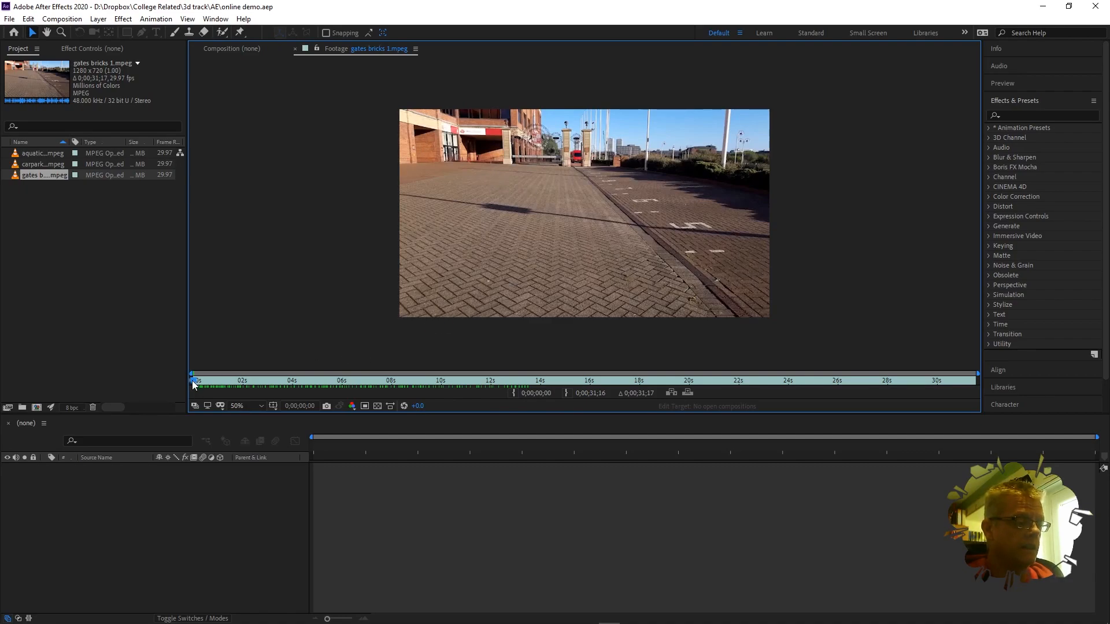
left_click(50, 154)
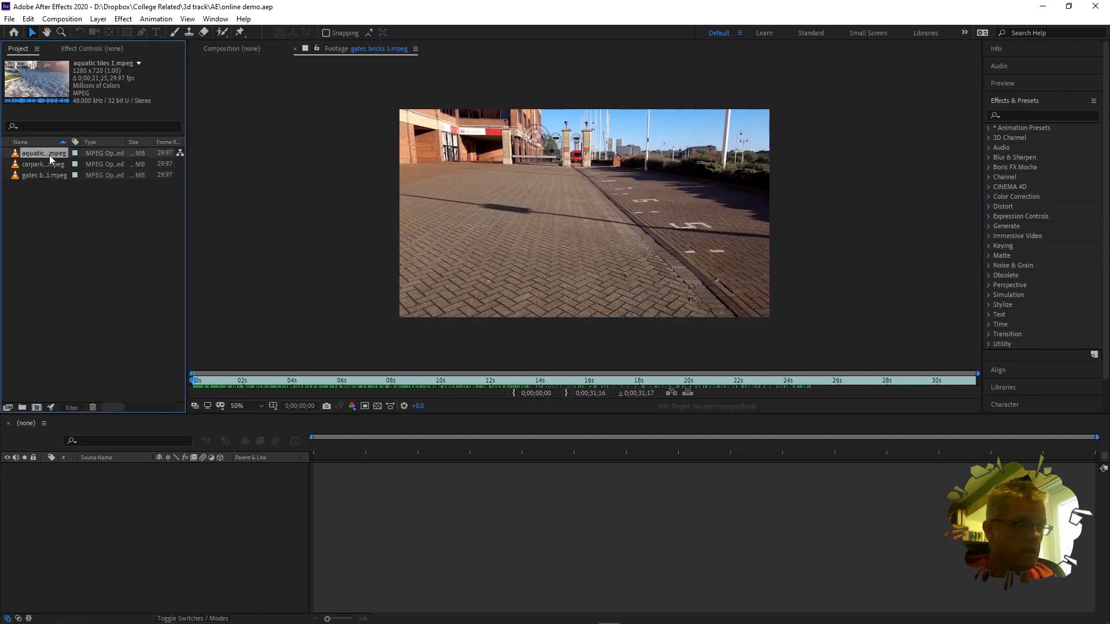
double_click(49, 154)
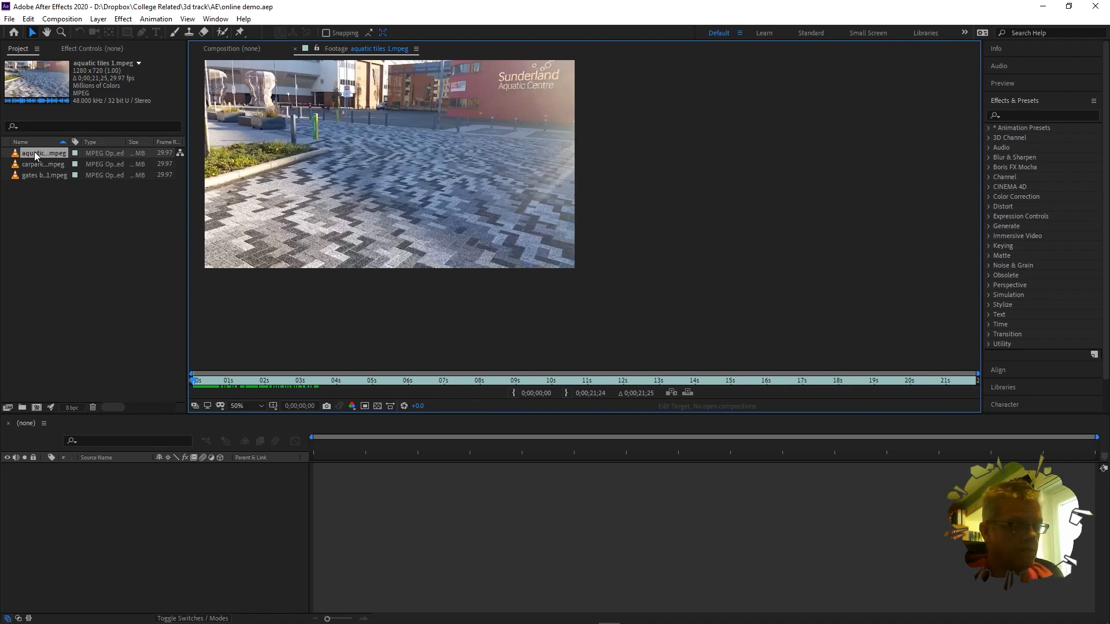
Step: Build the aquatic tiles 1 composition from the footage and compare the Composition and Footage views
left_click_drag(34, 152, 96, 533)
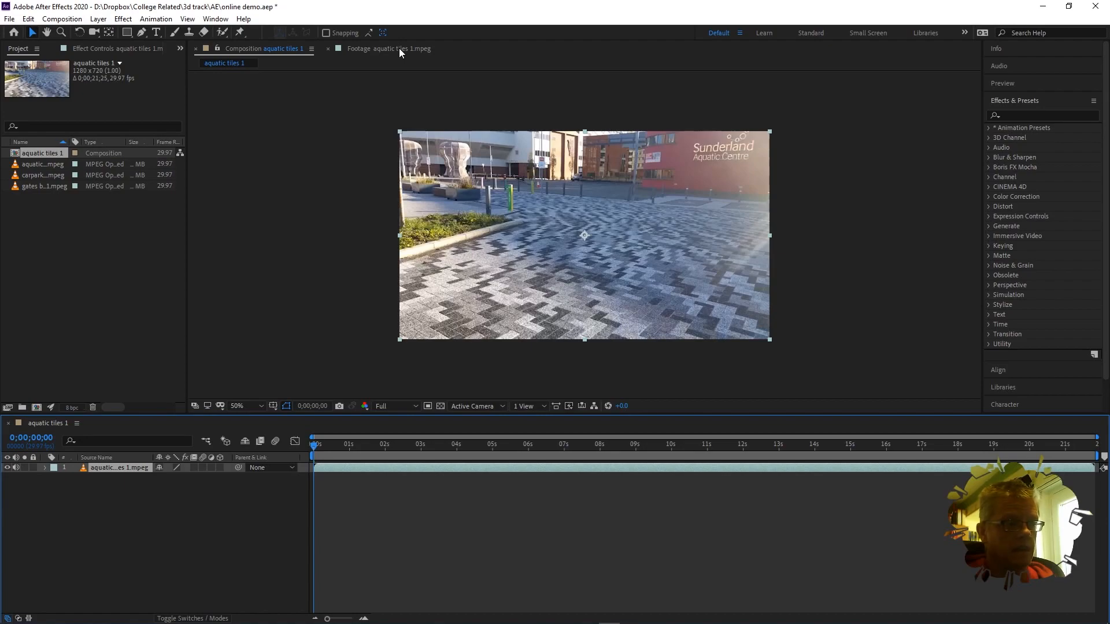
left_click(259, 51)
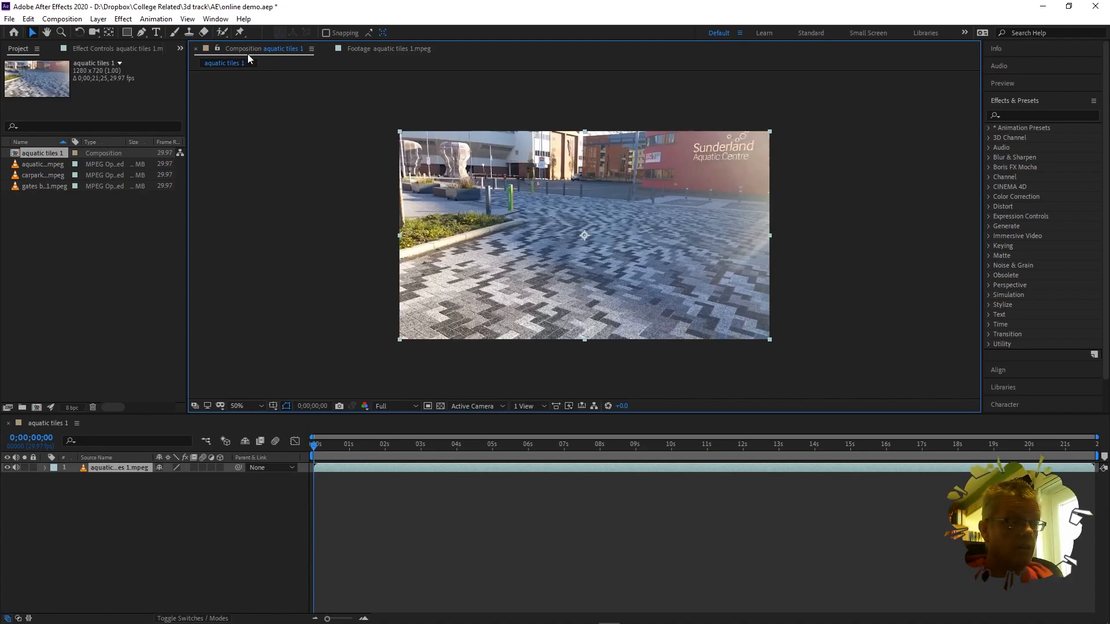
left_click(382, 48)
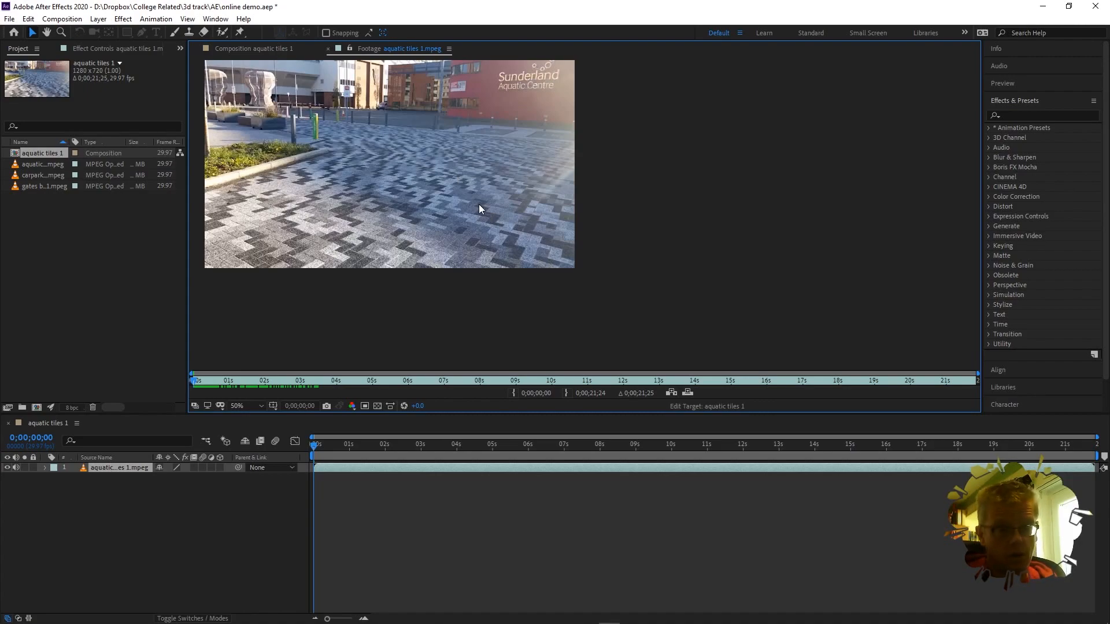
left_click(246, 47)
left_click(395, 49)
left_click(262, 47)
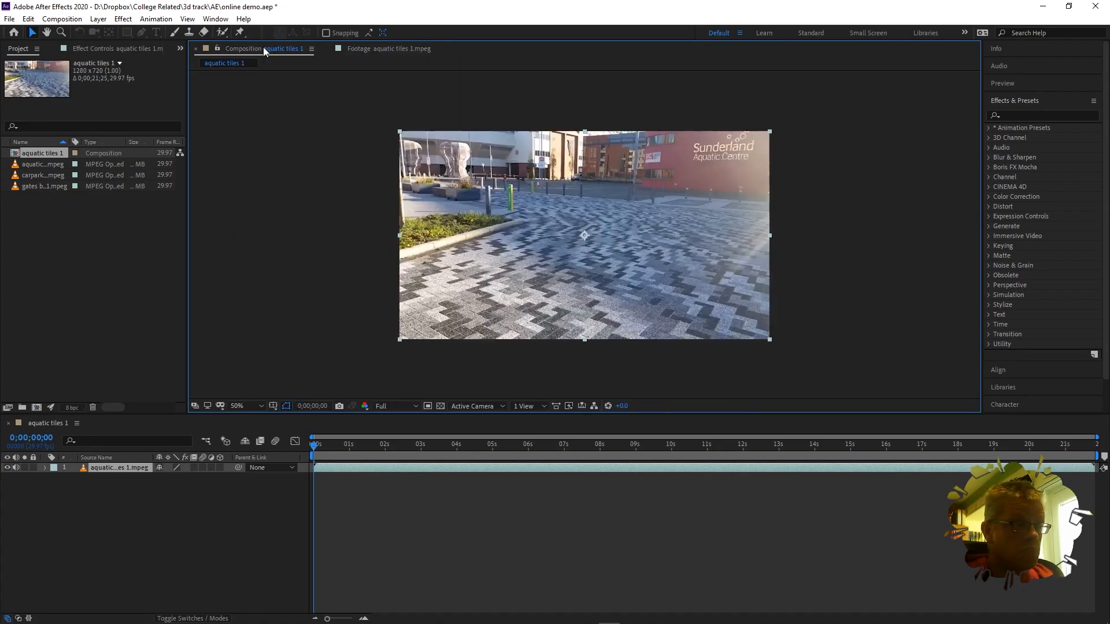
Step: Try the Effects, Motion Tracking and Small Screen workspaces, then restore the Default layout
left_click(216, 19)
mouse_move(322, 36)
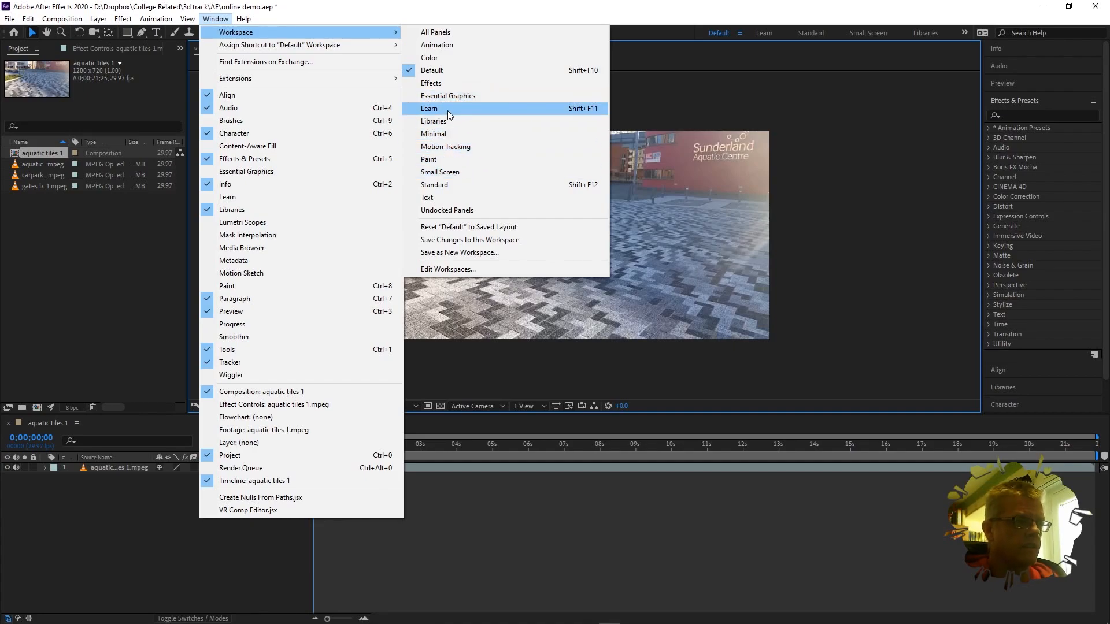
left_click(448, 84)
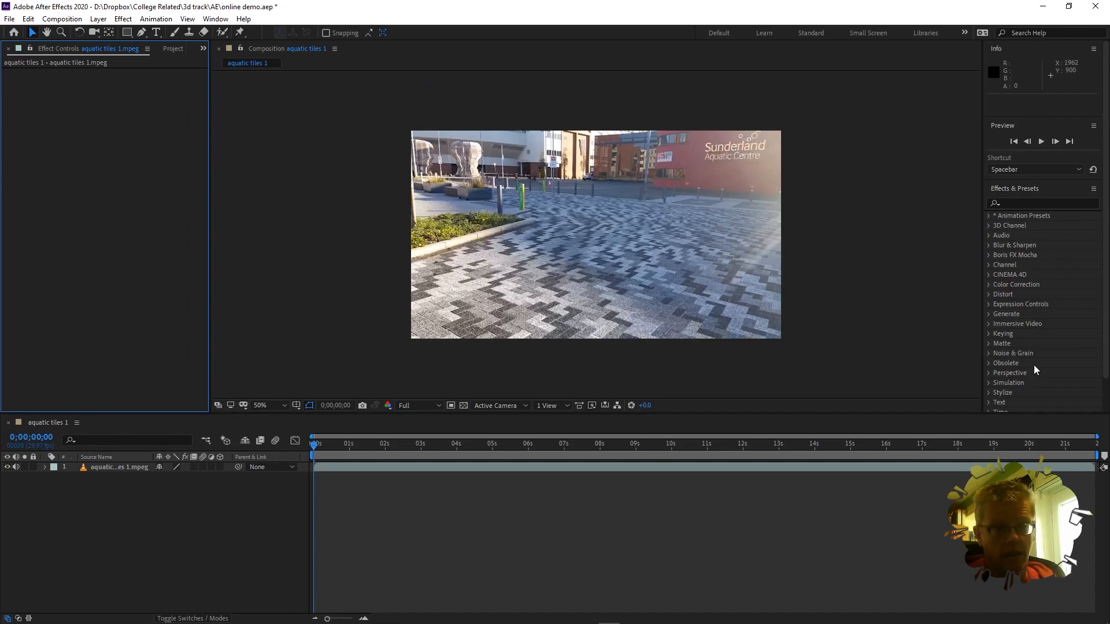
left_click(216, 19)
mouse_move(243, 34)
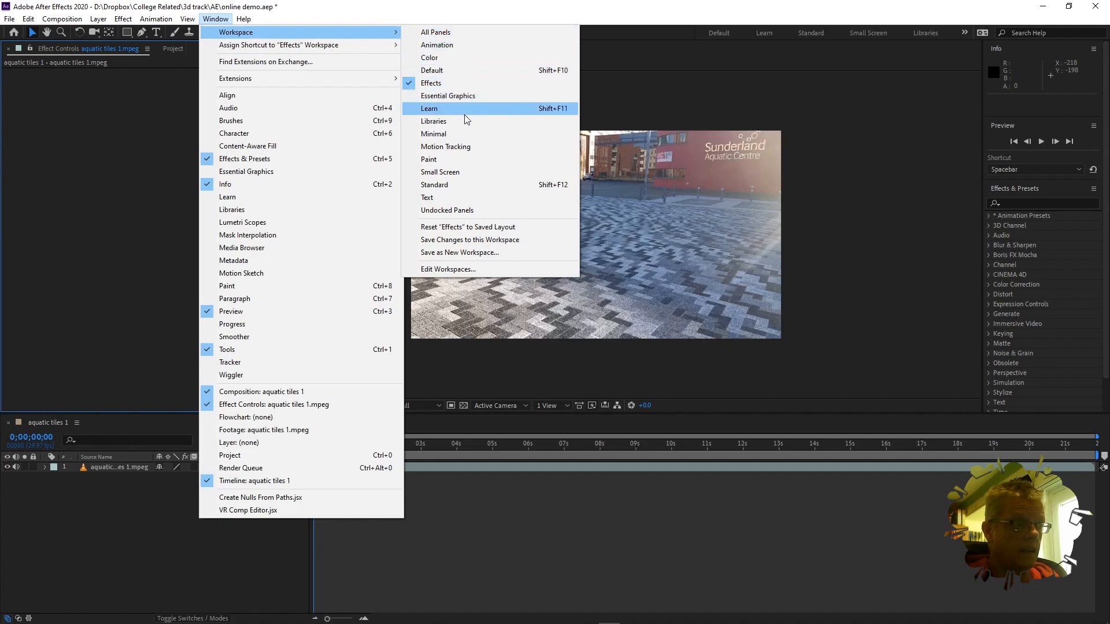
left_click(463, 146)
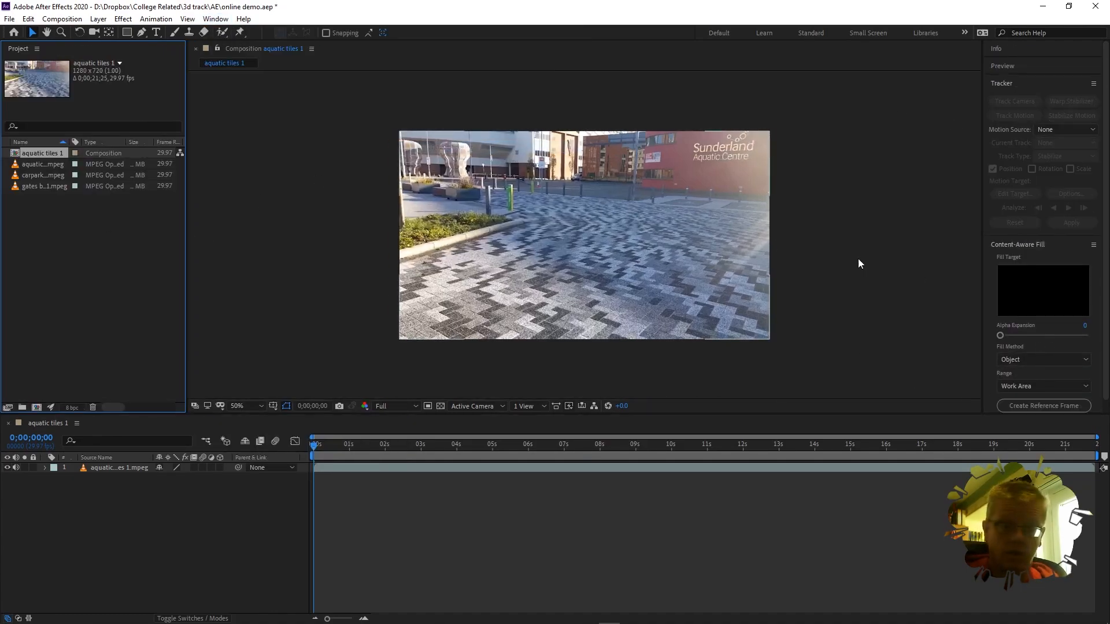
left_click(215, 19)
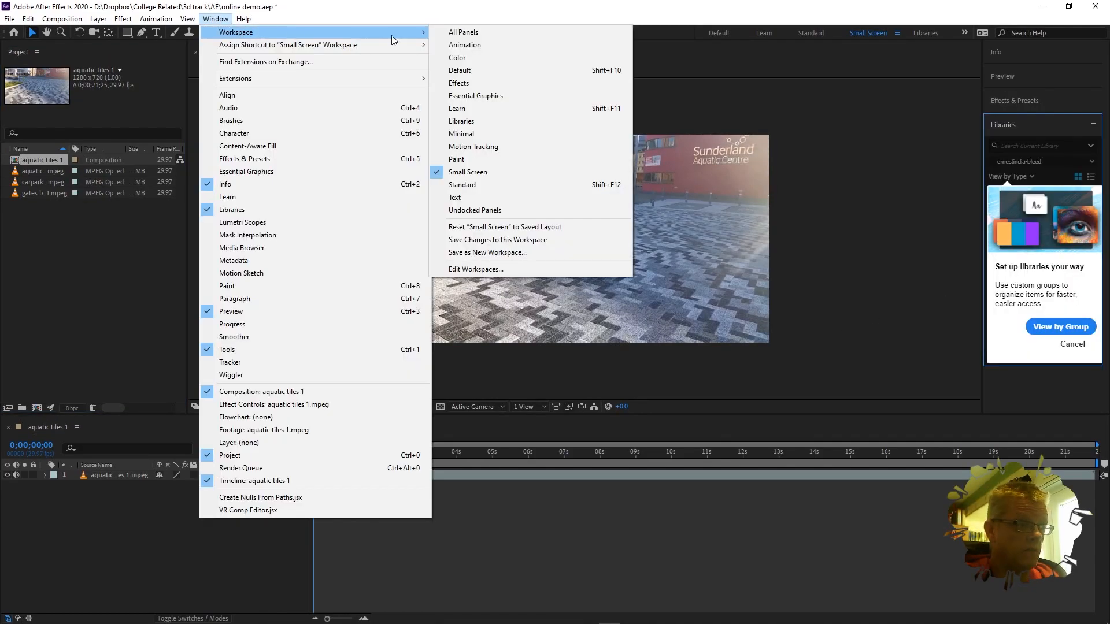
left_click(491, 70)
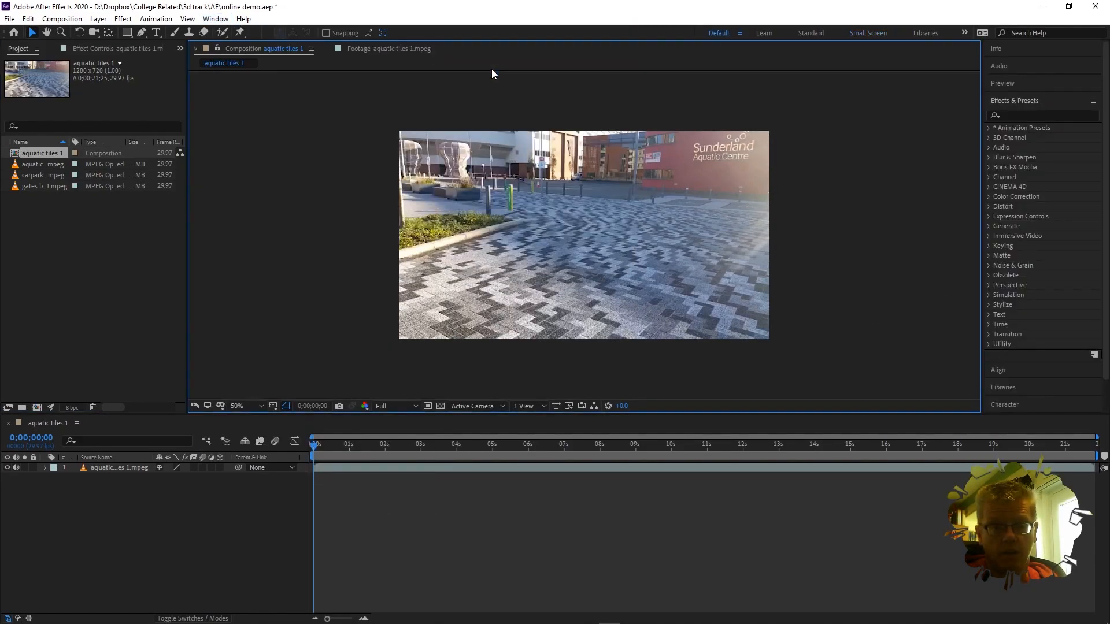
scroll(1066, 229, "down", 1)
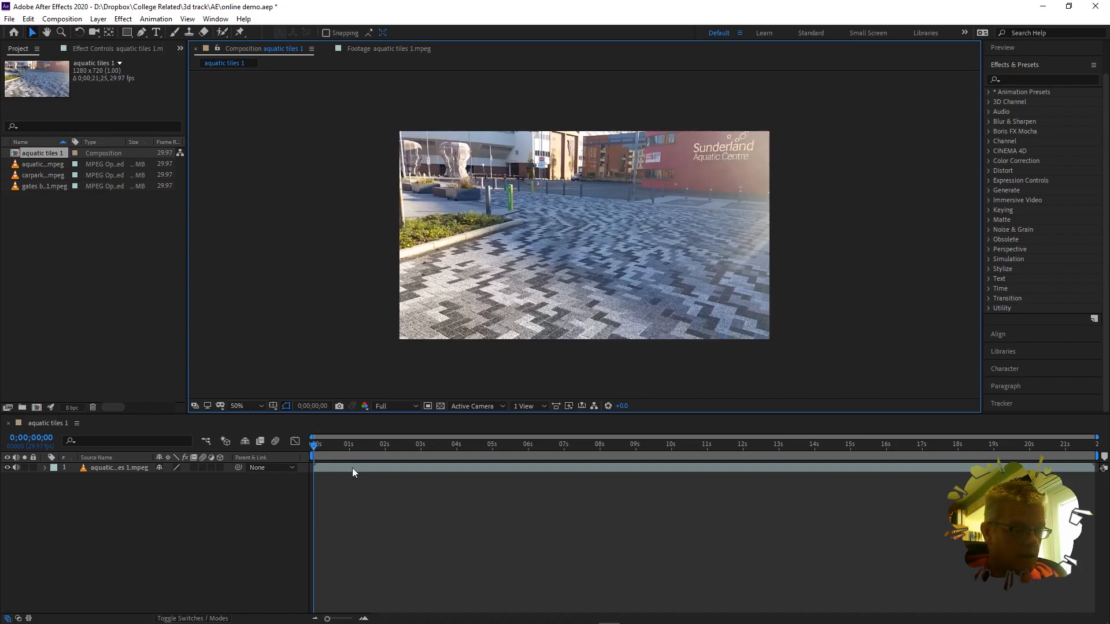
Step: Scrub through the aquatic tiles footage, previewing up to about eight seconds
left_click_drag(316, 446, 335, 399)
left_click_drag(413, 399, 290, 394)
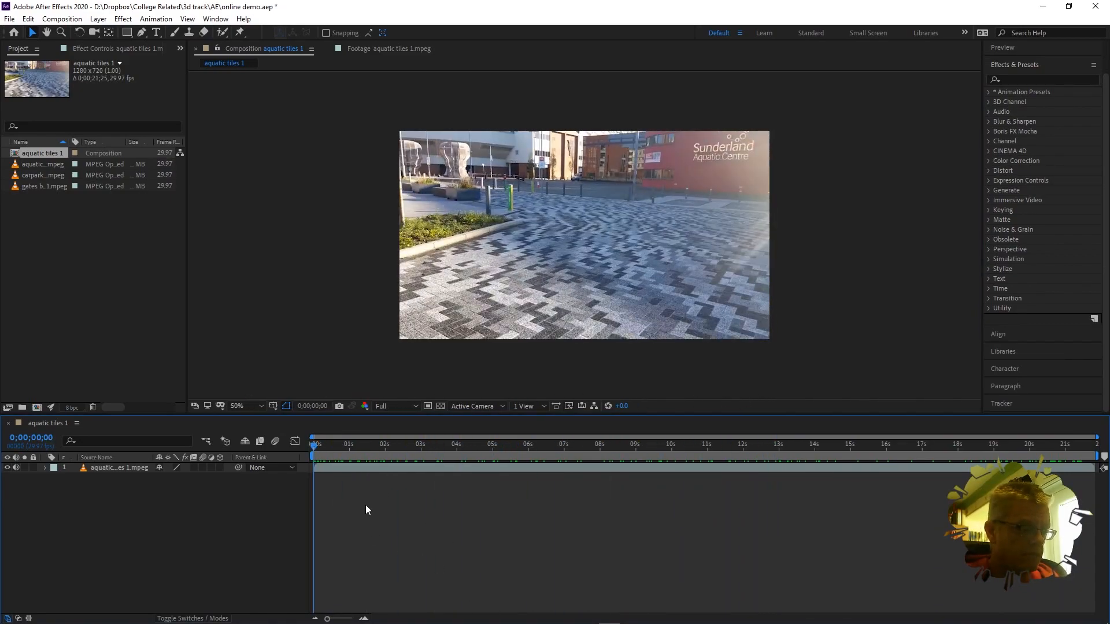
left_click(323, 446)
left_click_drag(323, 449, 375, 441)
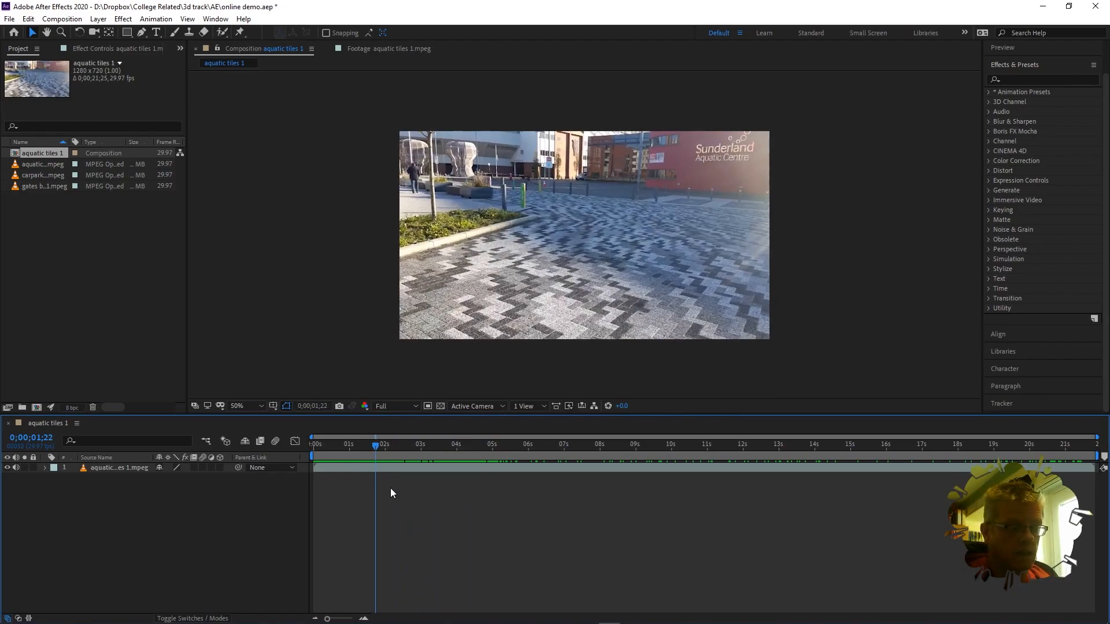
left_click_drag(378, 443, 411, 450)
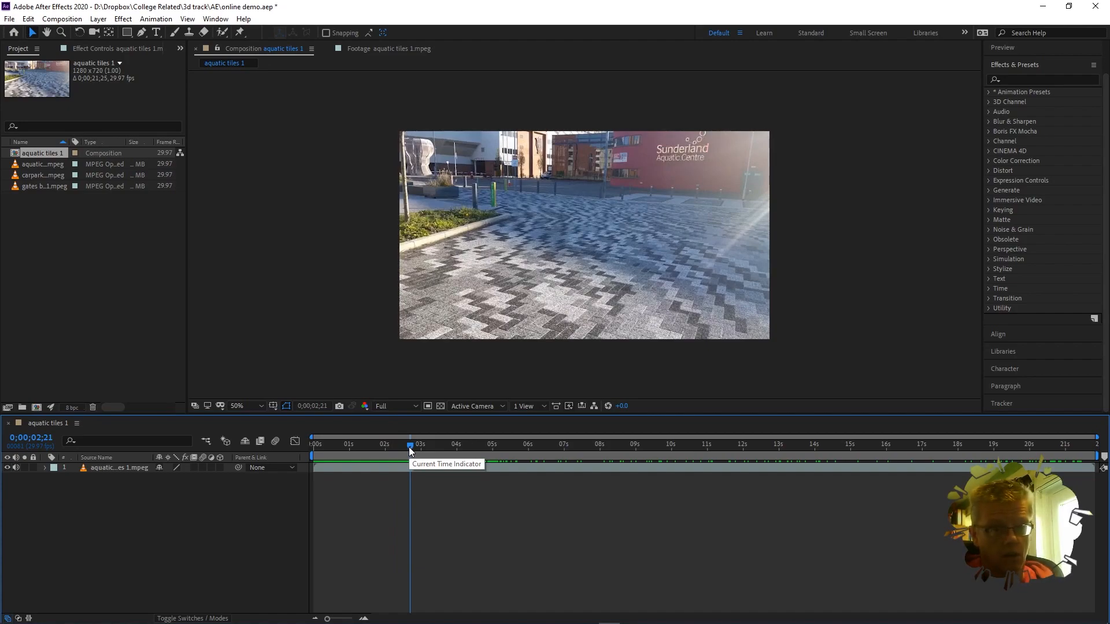
left_click_drag(408, 446, 311, 433)
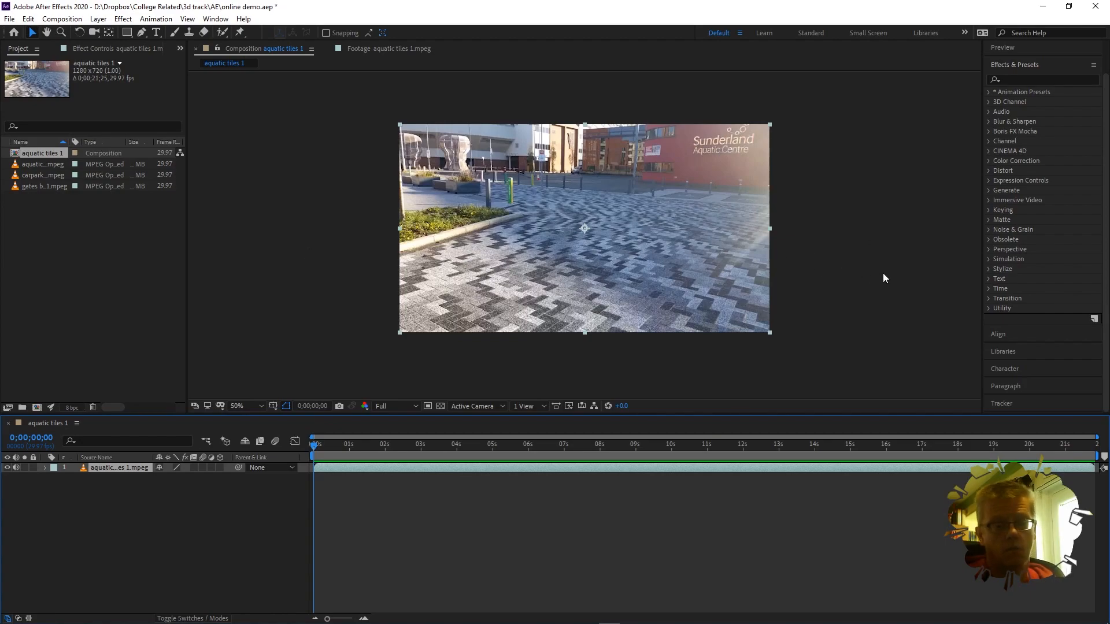
Step: Show the Effect > Perspective submenu with 3D Camera Tracker listed
left_click(127, 22)
mouse_move(168, 112)
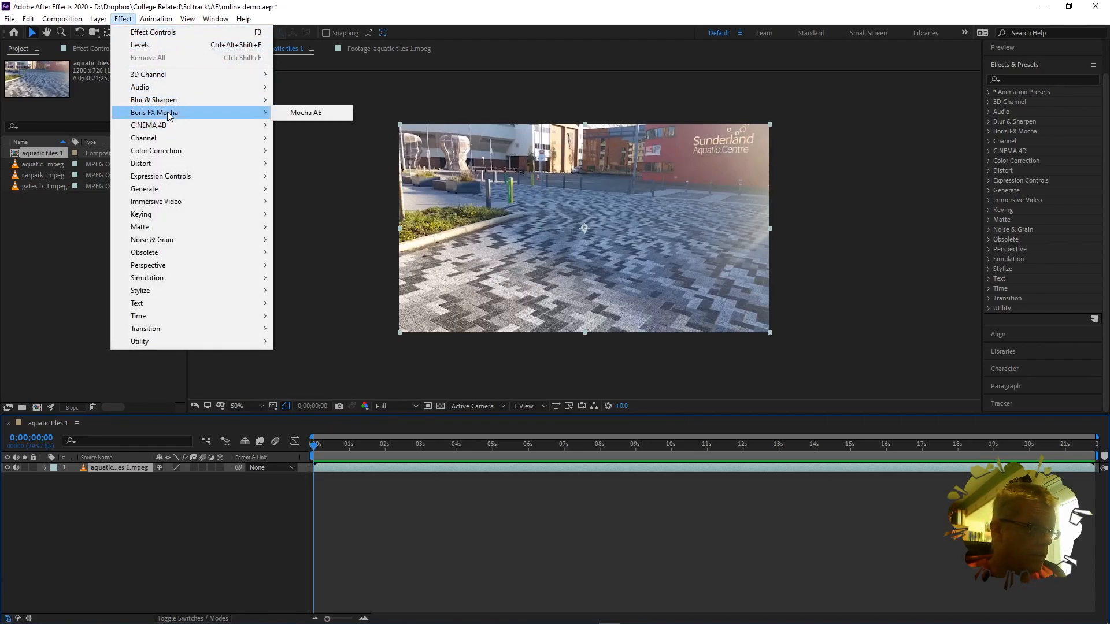
mouse_move(166, 266)
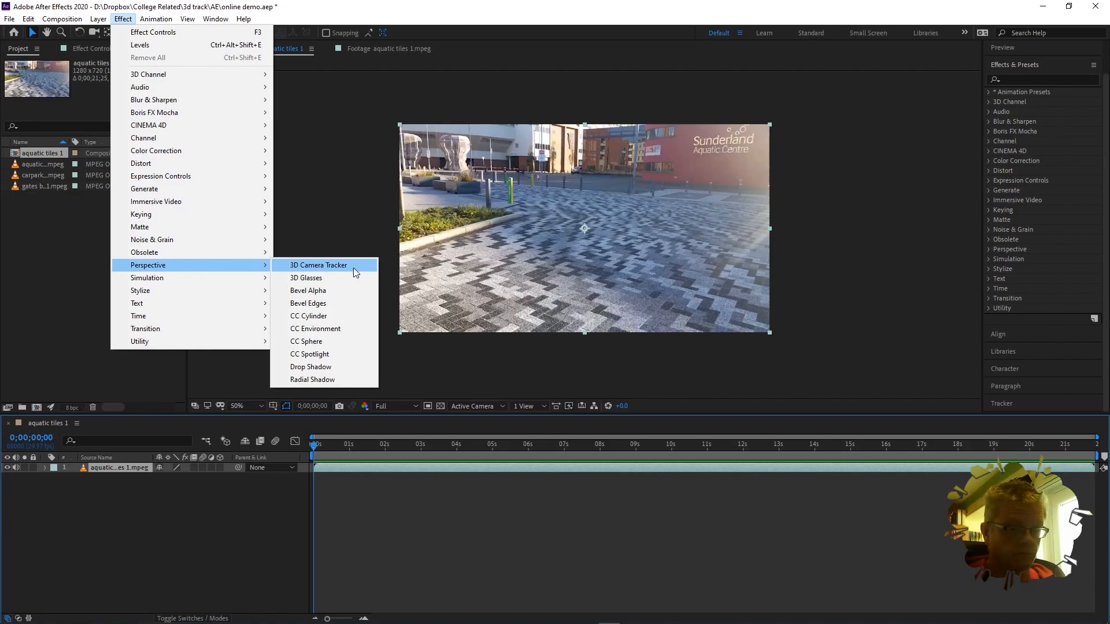
Step: Camera-track the footage with Track Camera and create a 3D Tracker Camera from the solve
left_click(1106, 368)
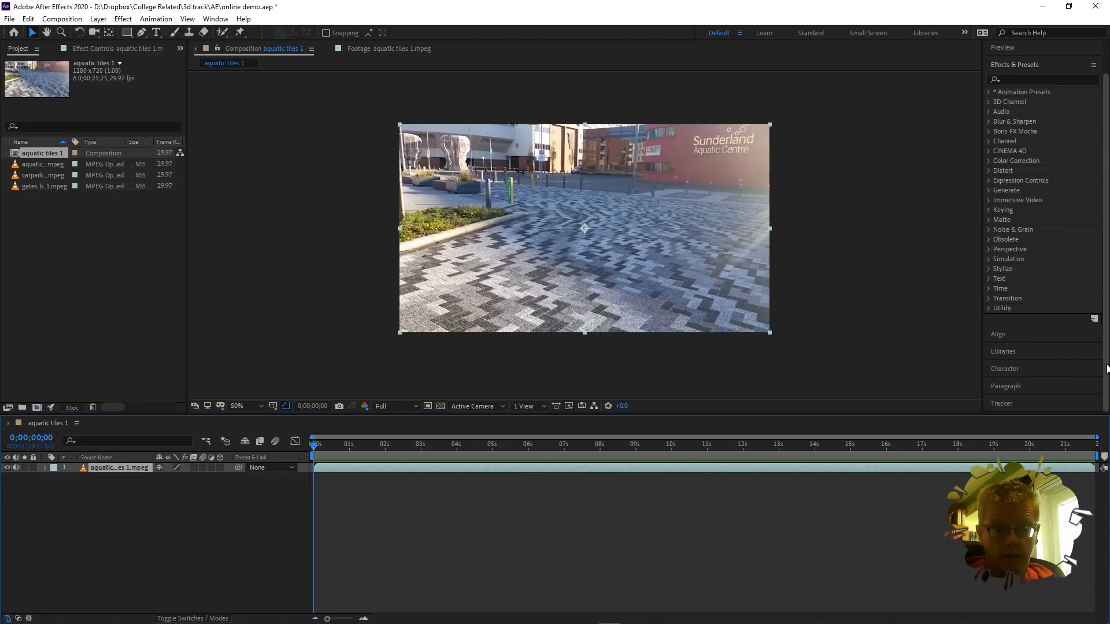
left_click(1008, 404)
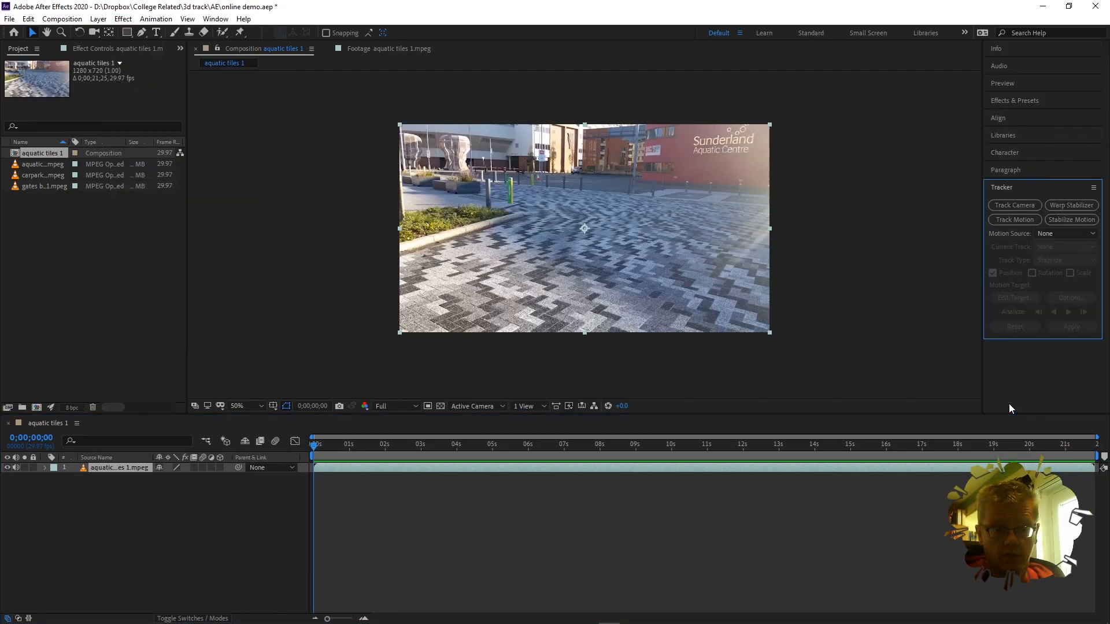
left_click(1016, 206)
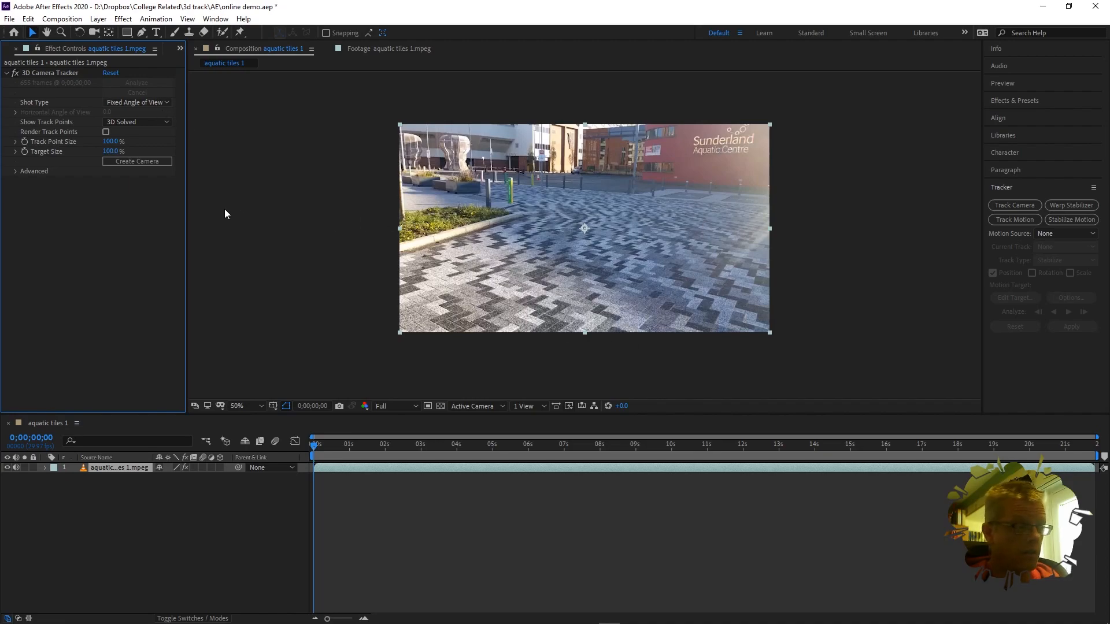
left_click(136, 161)
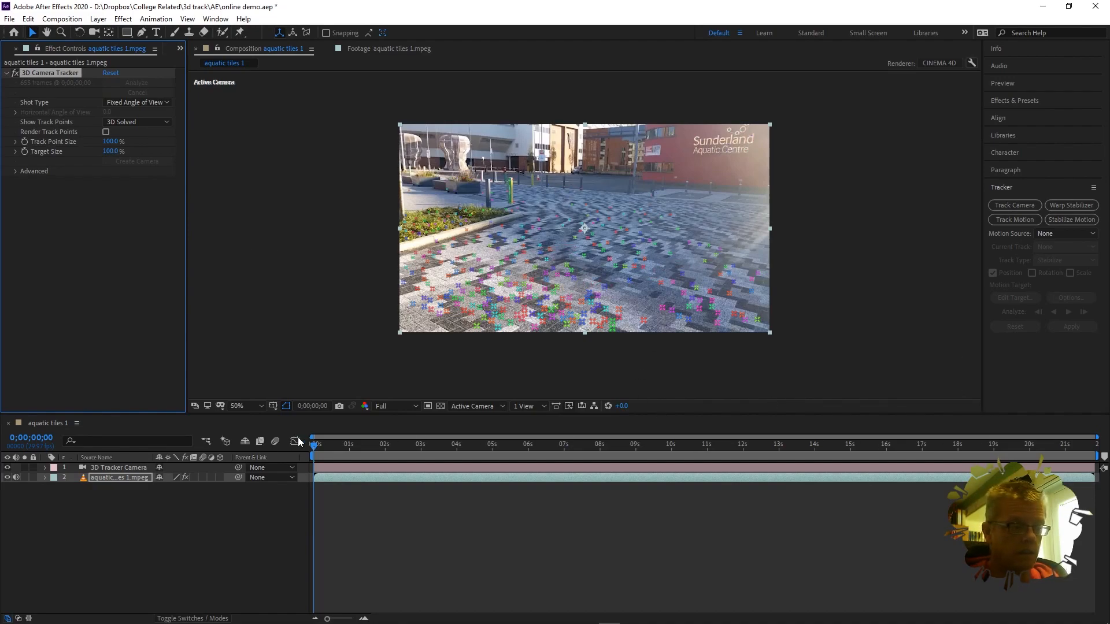
Step: Scrub the timeline to review the solved track points across the plaza paving
left_click_drag(315, 450, 358, 469)
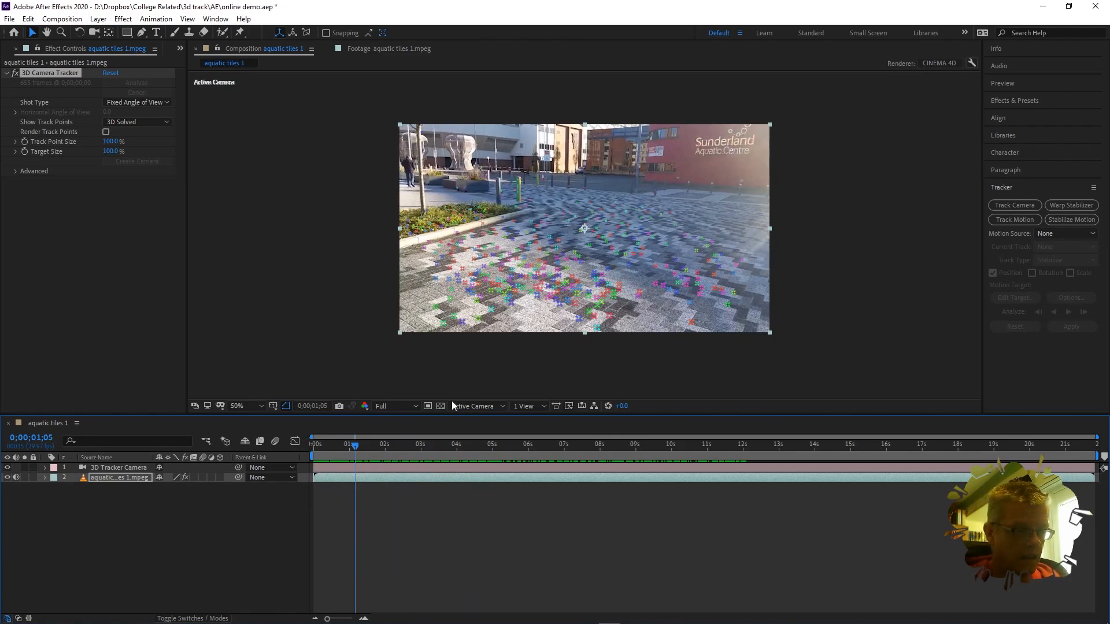
left_click_drag(351, 449, 290, 432)
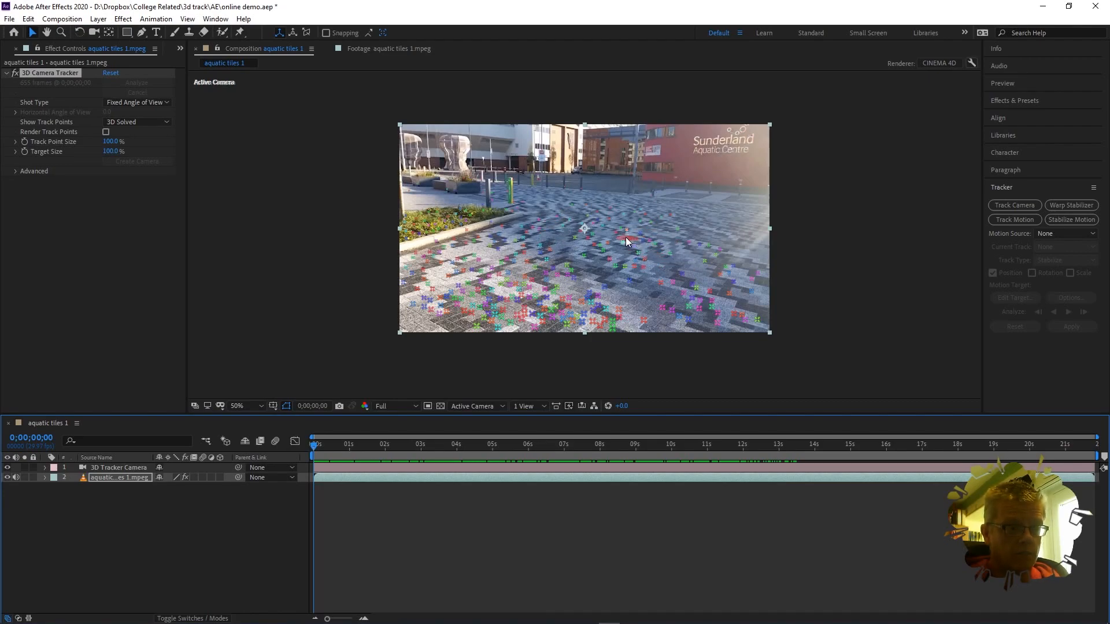
Step: Create Track Null 1 at the ground target and scrub to confirm it stays on the paving
right_click(546, 234)
left_click(594, 272)
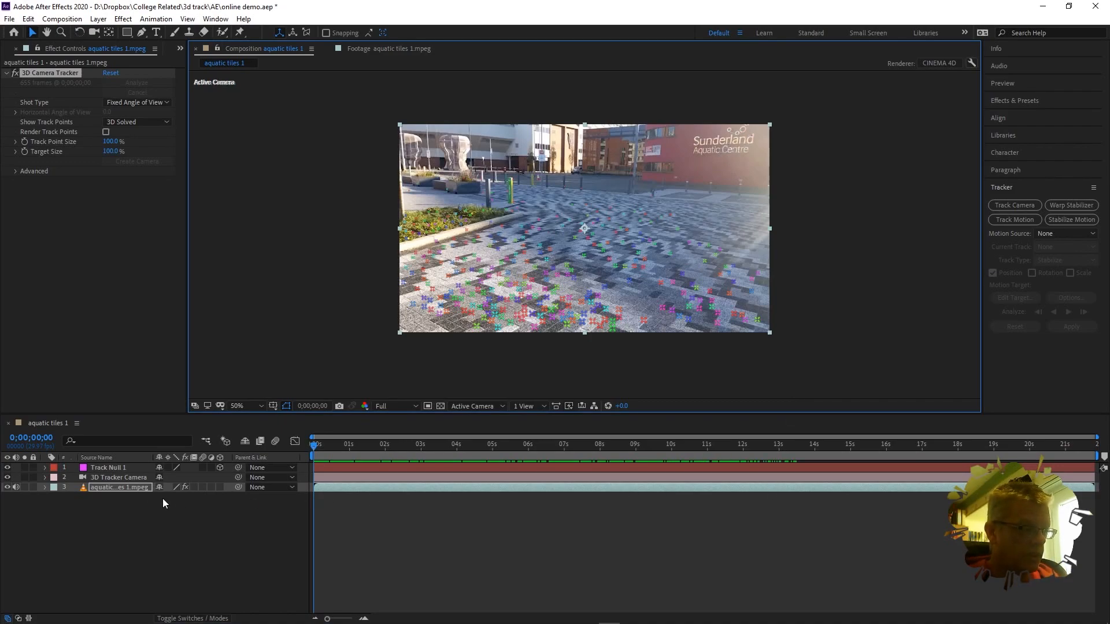
left_click(101, 467)
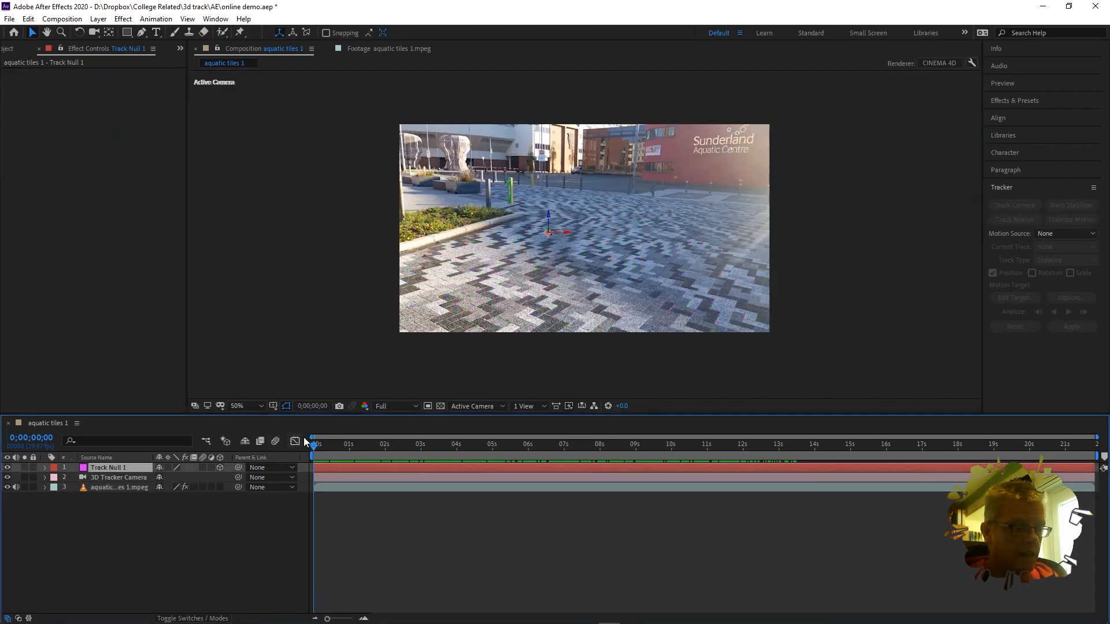
left_click_drag(314, 446, 290, 429)
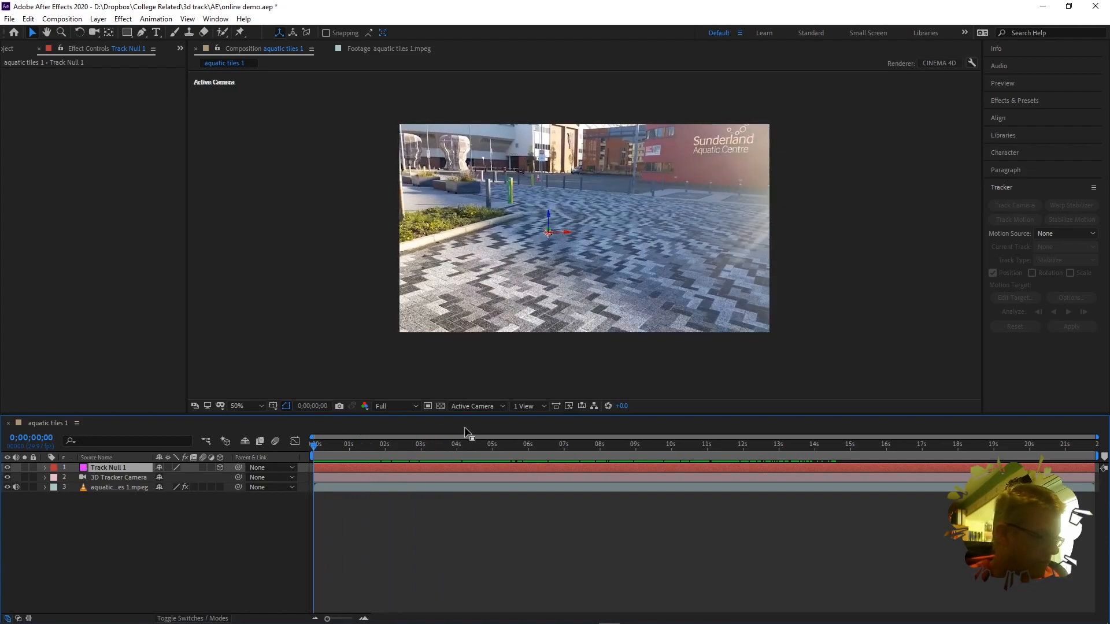
Step: Add a text layer reading 'Hello' at the centre of the paving
left_click(173, 537)
key("ctrl+t")
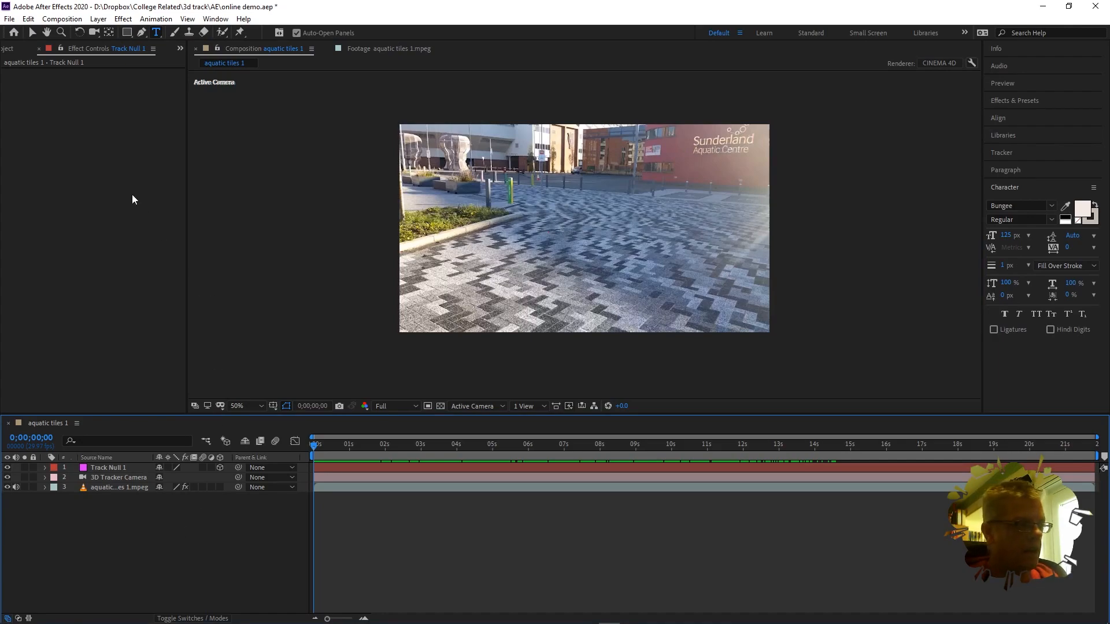
left_click(157, 35)
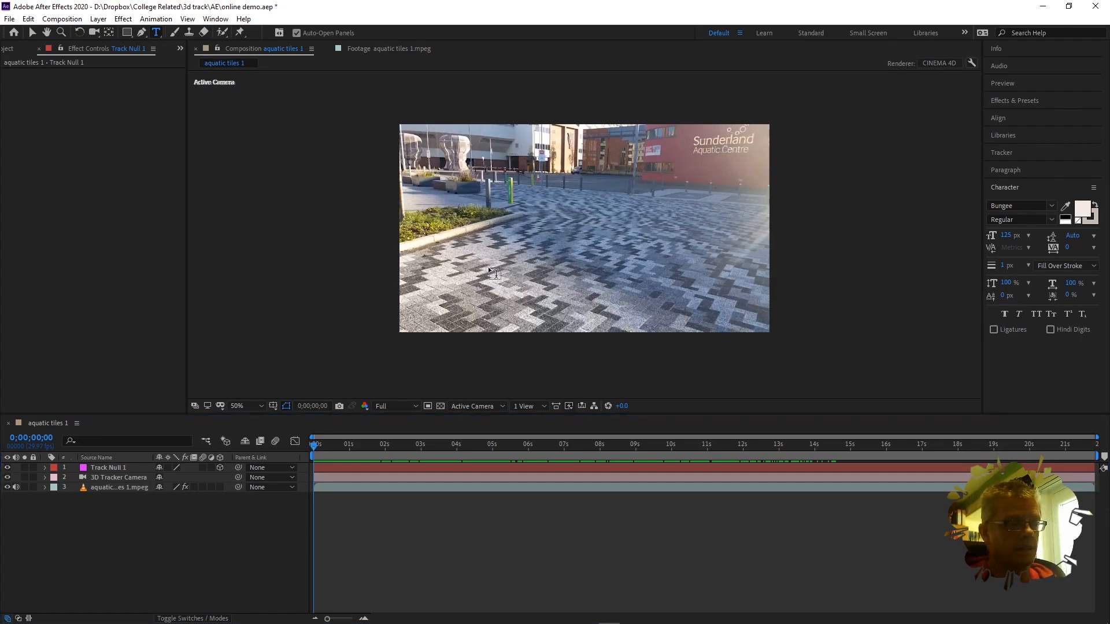
left_click(501, 244)
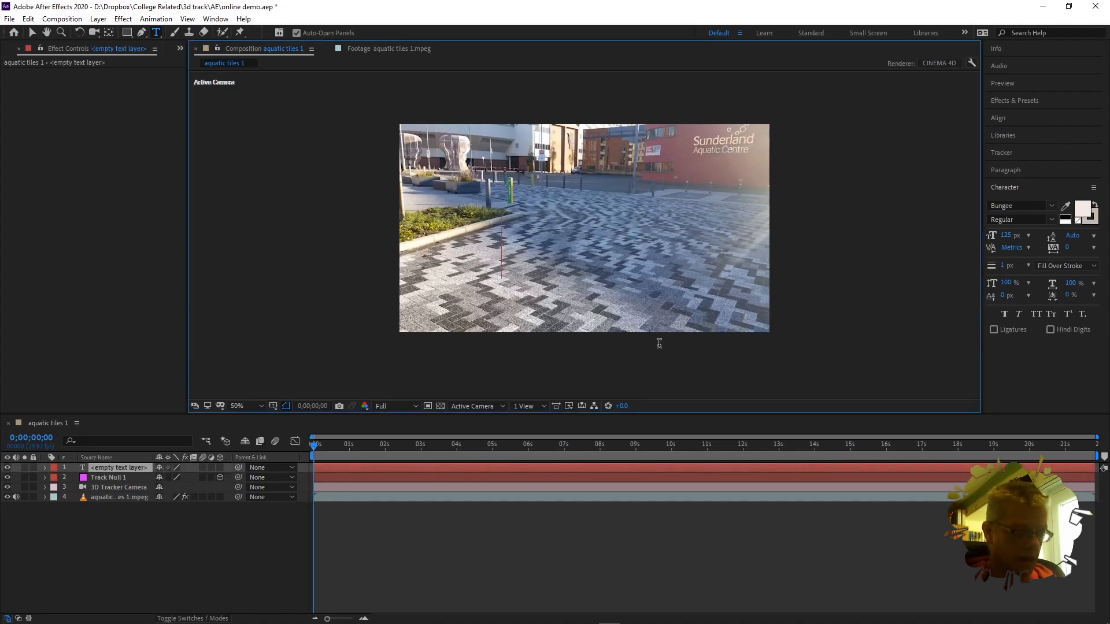
type("Hello")
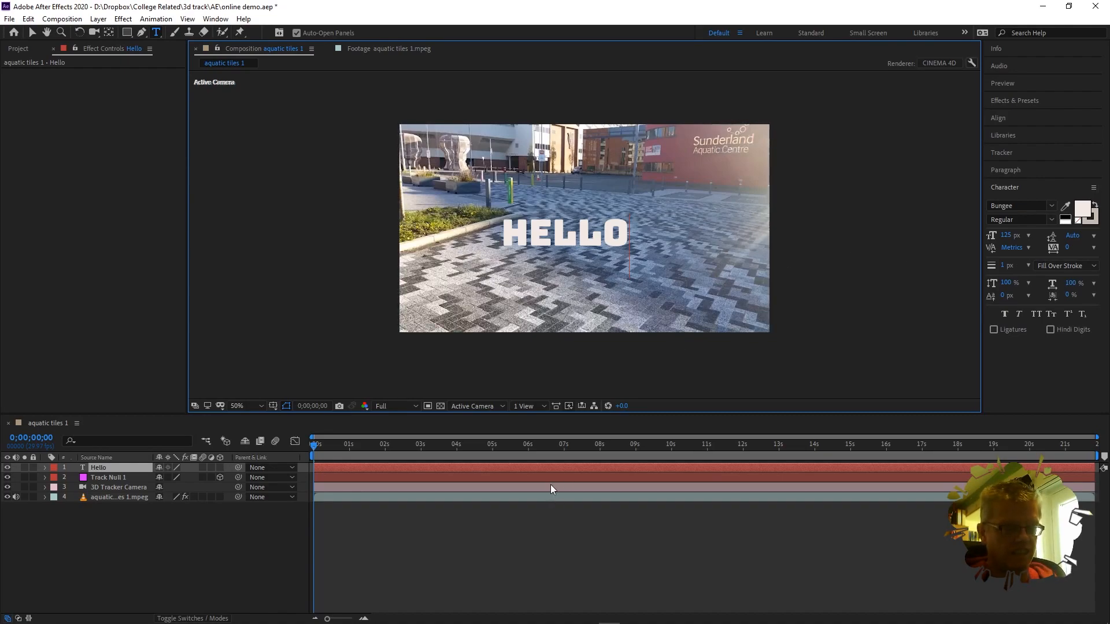
left_click(210, 542)
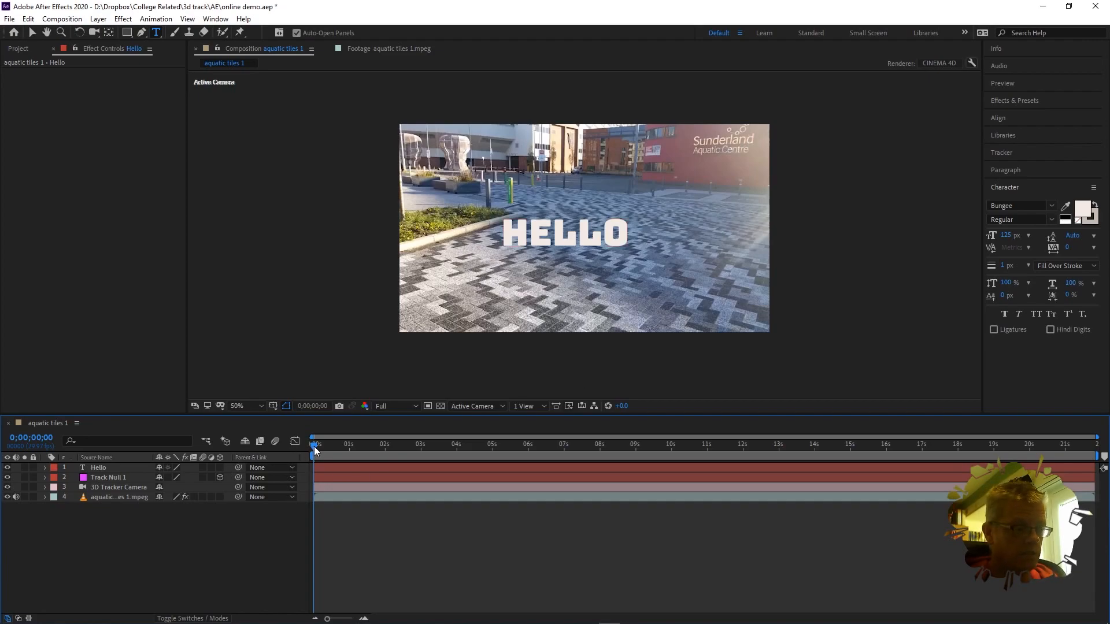
left_click_drag(314, 447, 269, 446)
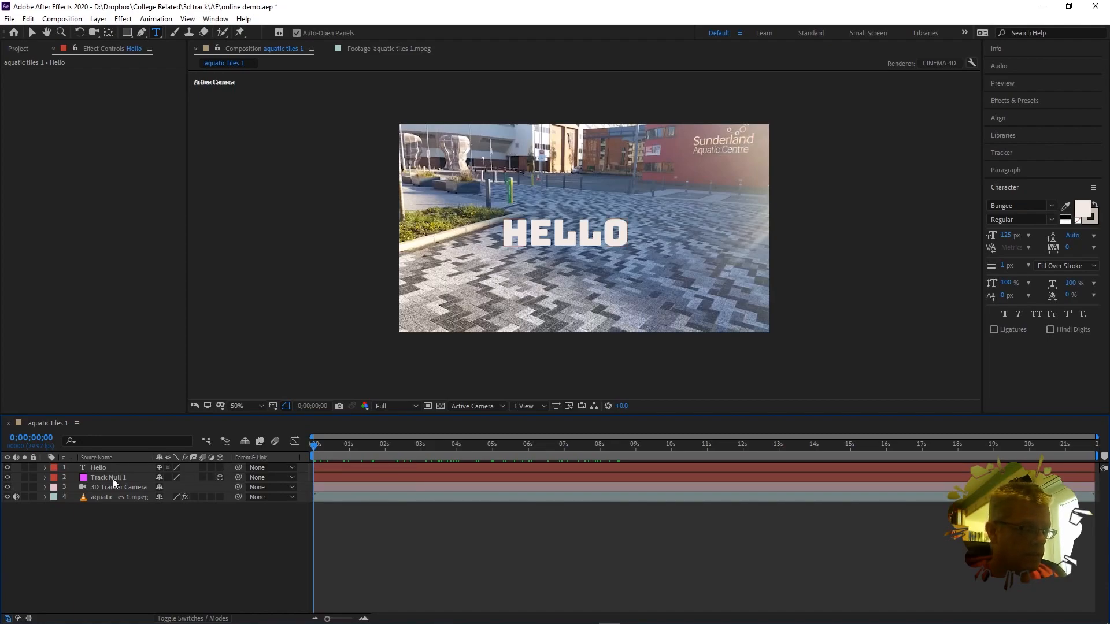
left_click(220, 467)
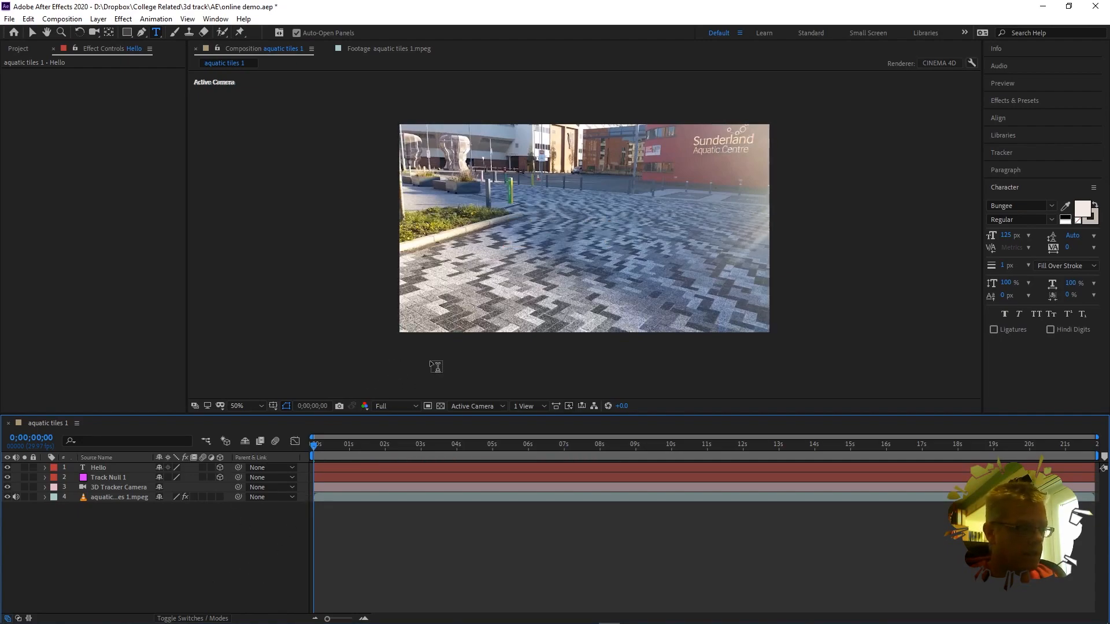
left_click_drag(318, 445, 830, 427)
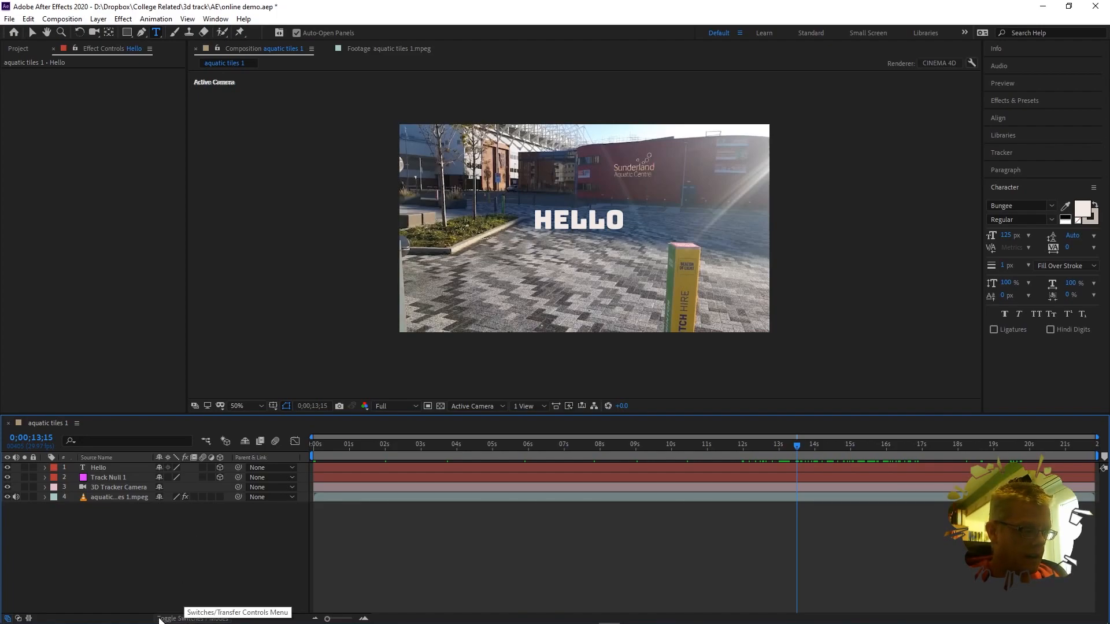
left_click(195, 618)
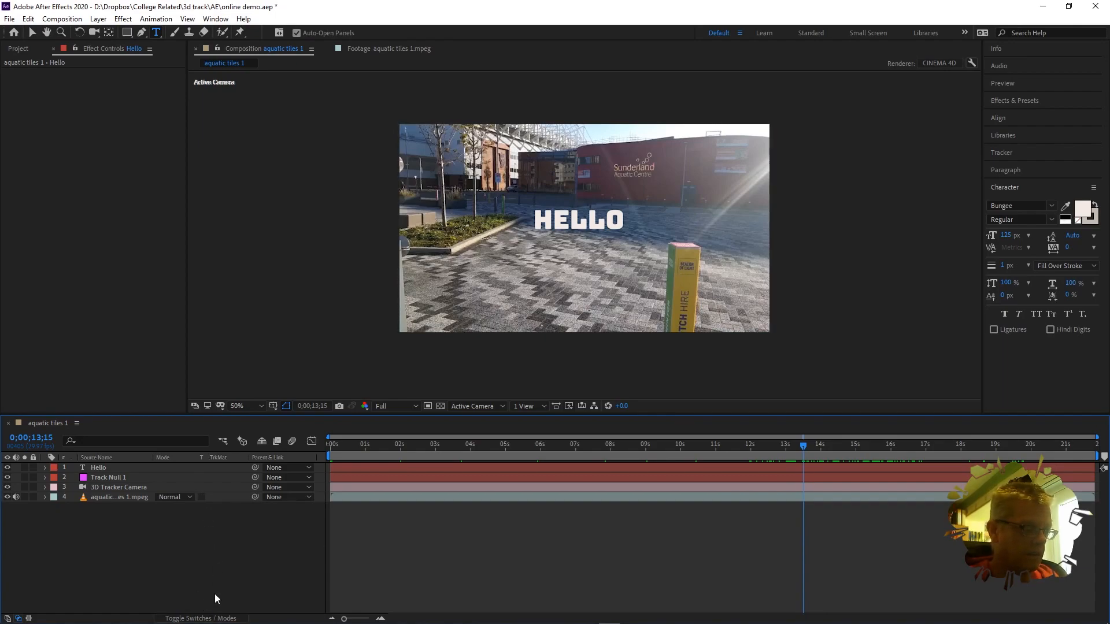
left_click(200, 618)
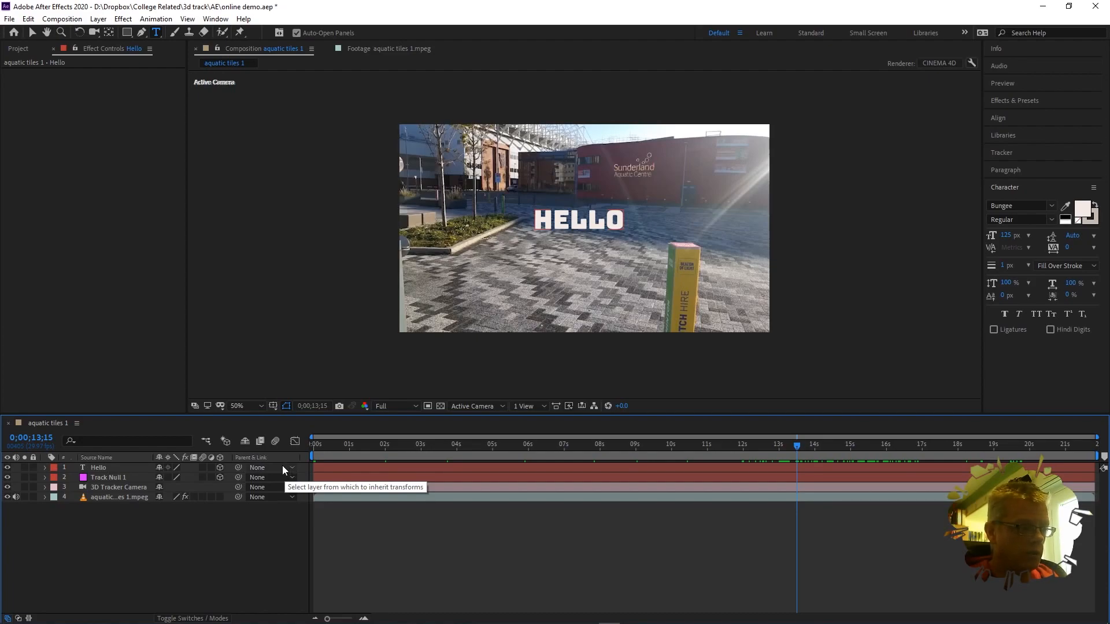
Step: Set the Hello layer's parent to 2. Track Null 1
left_click(124, 469)
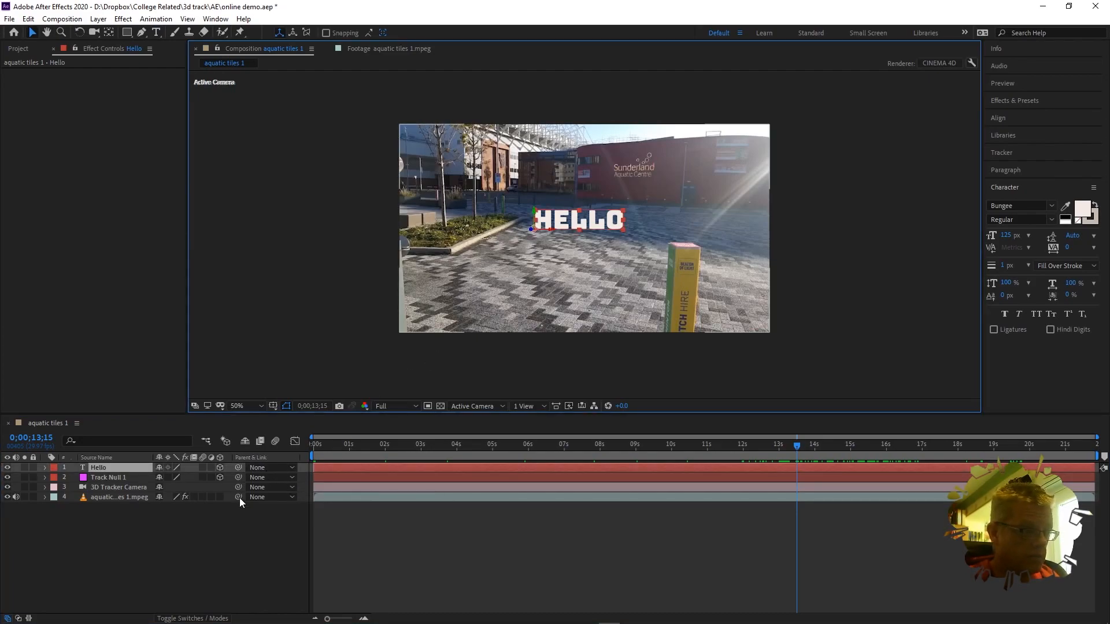
left_click(266, 468)
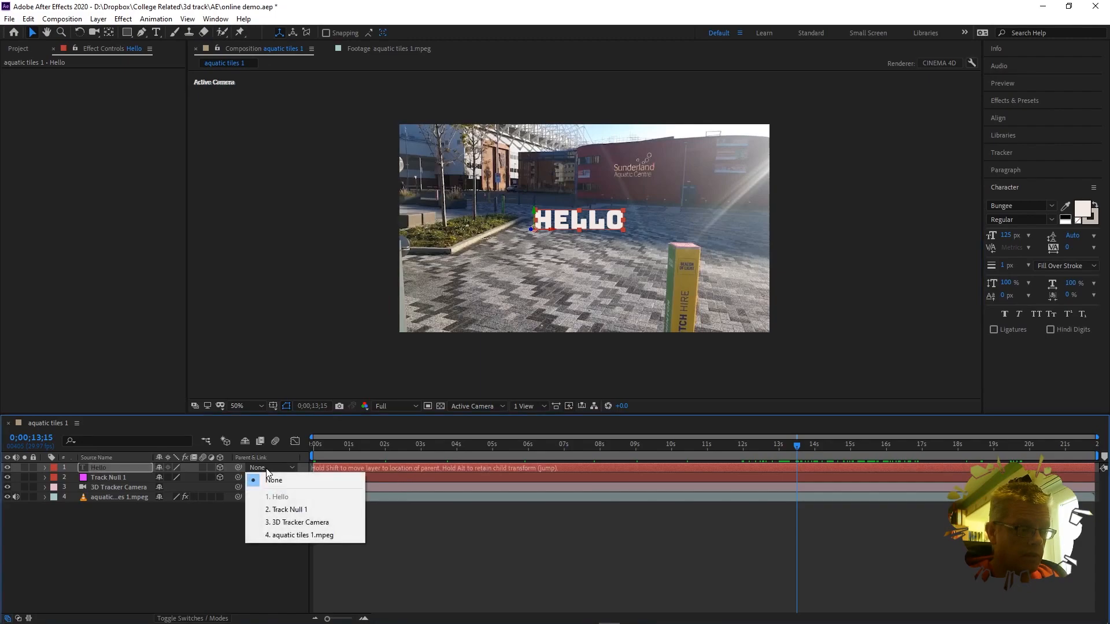
left_click(301, 510)
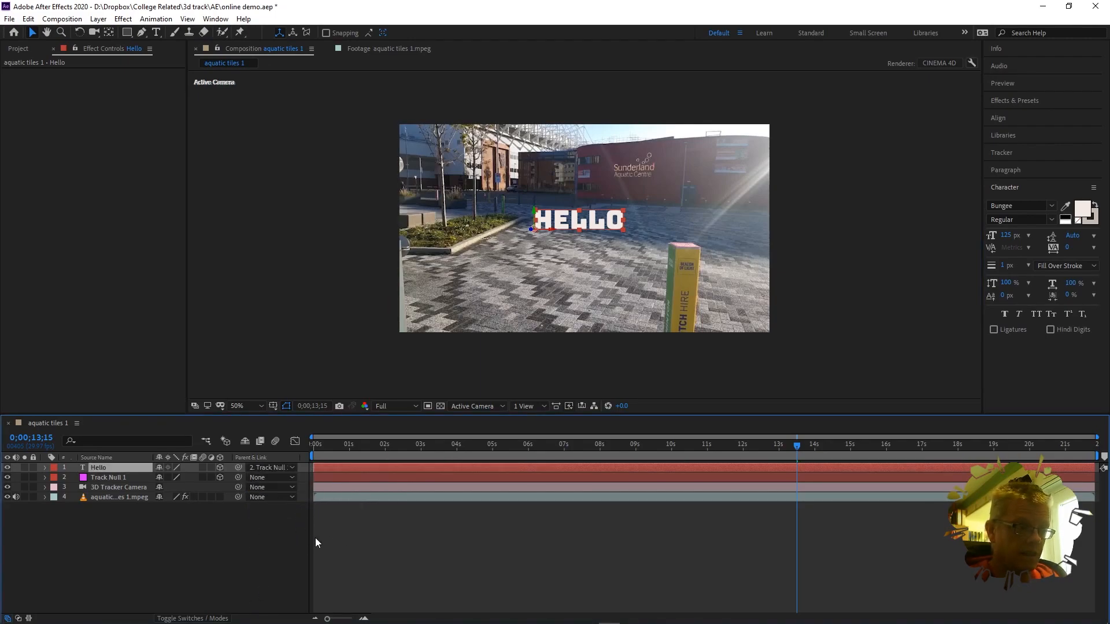
Step: Scrub and play the footage to confirm HELLO tracks the ground, stopping at 0;00;17;08
left_click_drag(798, 447, 863, 452)
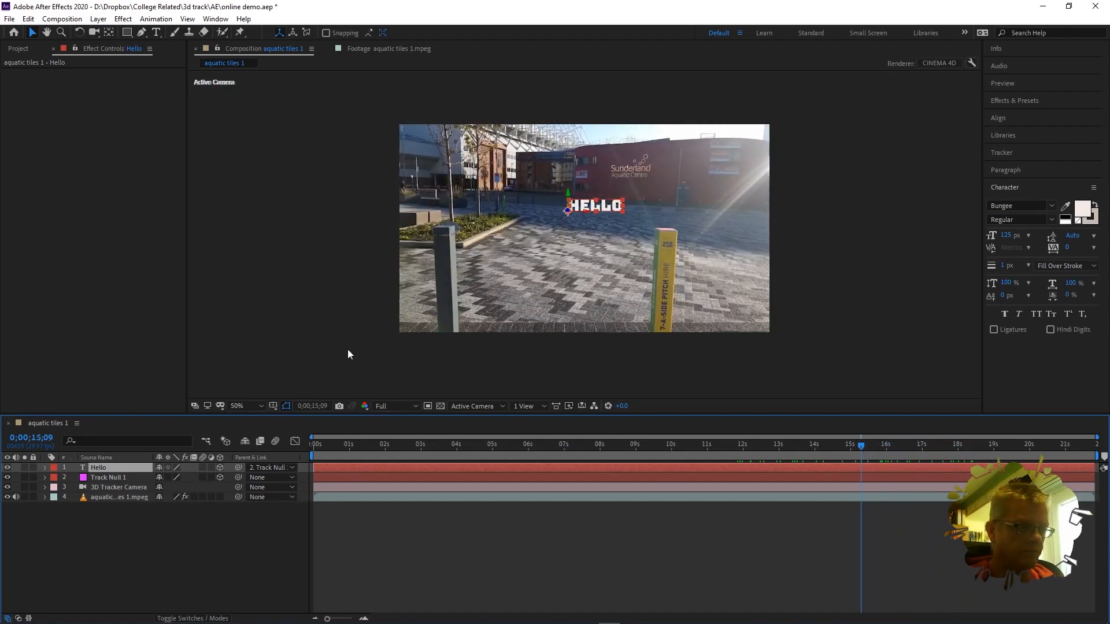
key("space")
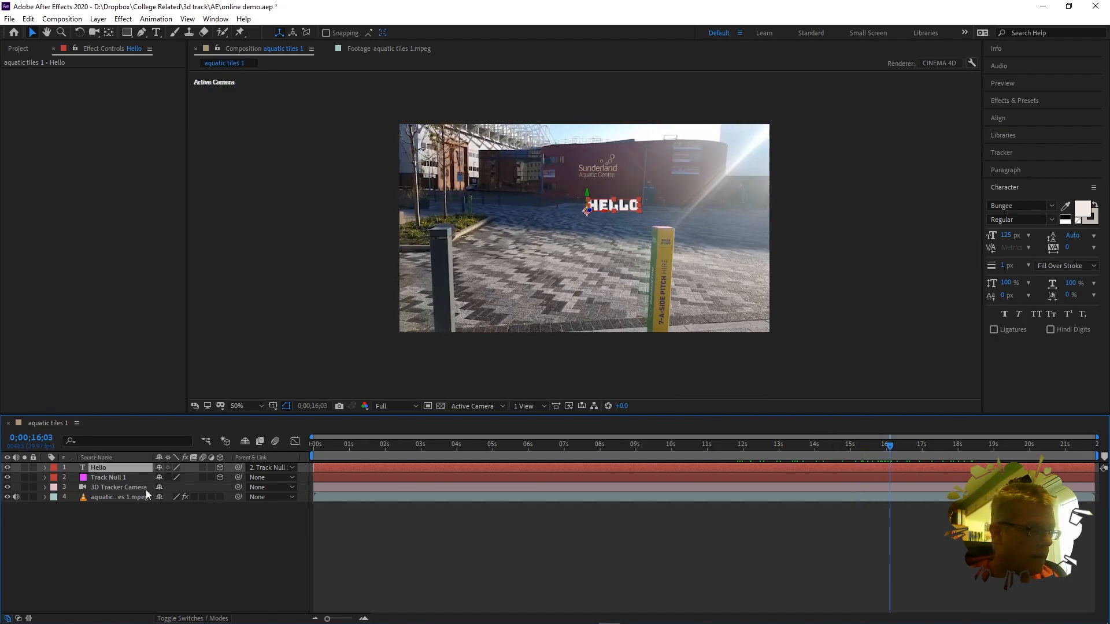
left_click(116, 477)
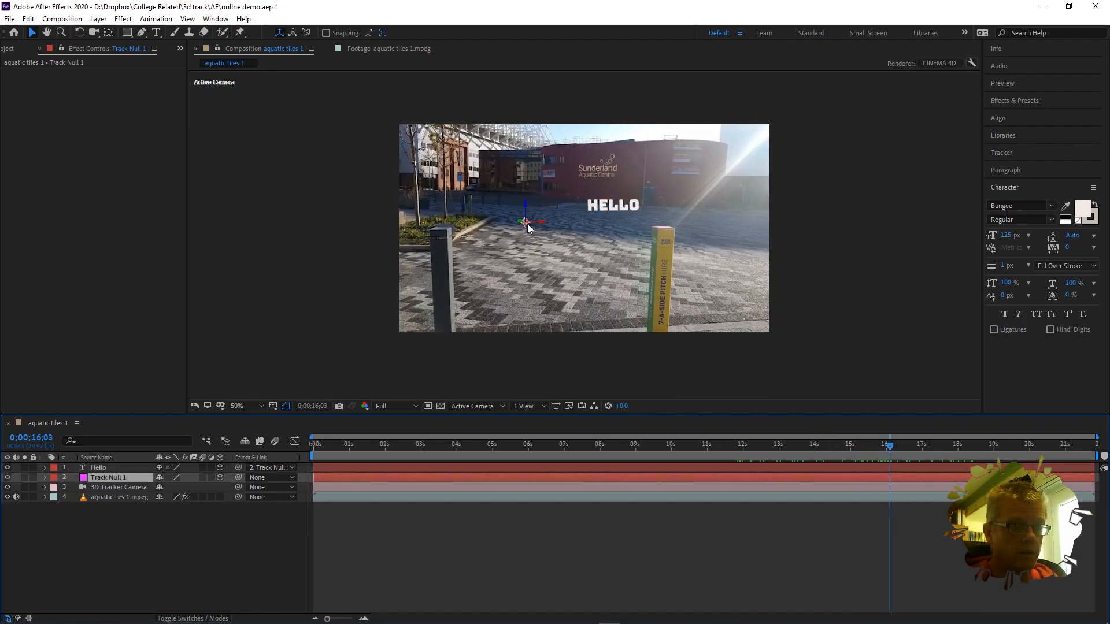
left_click(105, 468)
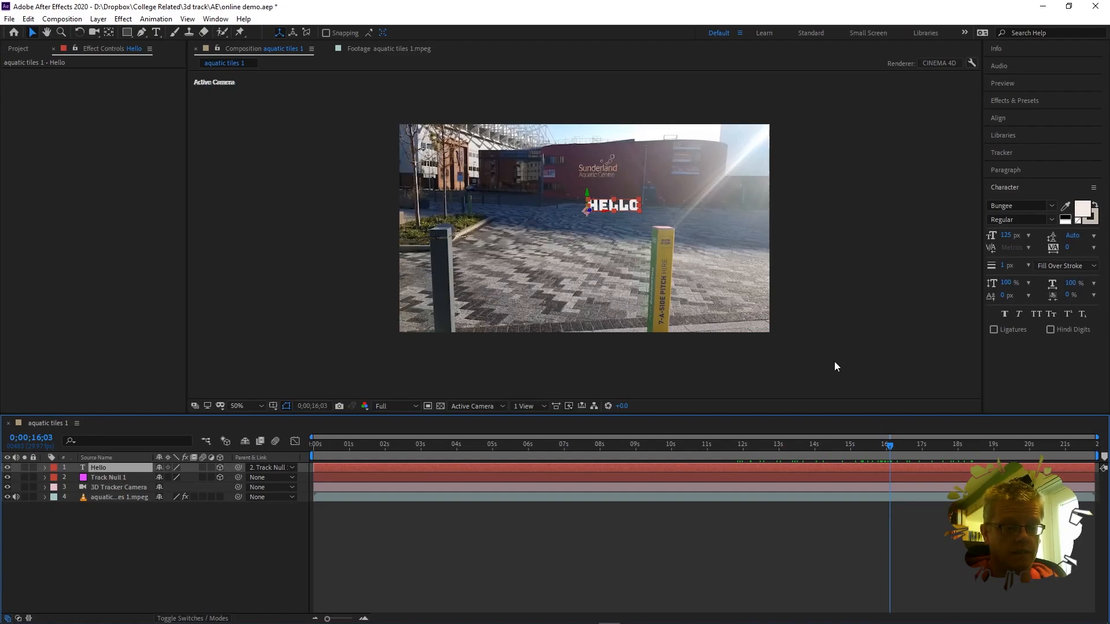
left_click_drag(865, 450, 933, 449)
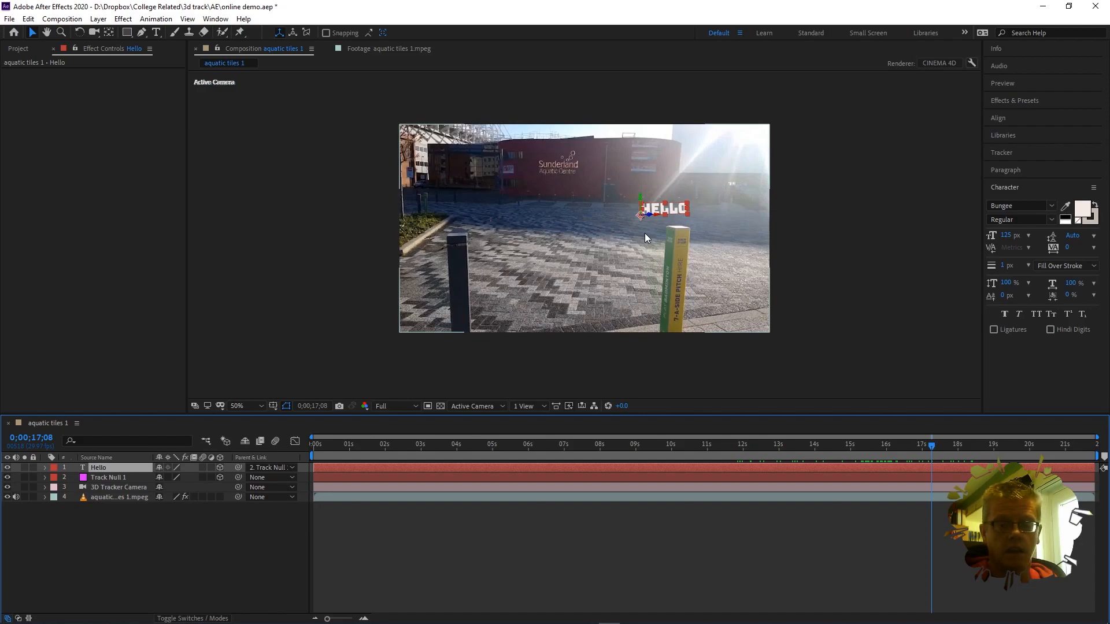
Step: Reveal Hello's Transform properties and reset X Rotation to 0
left_click(45, 467)
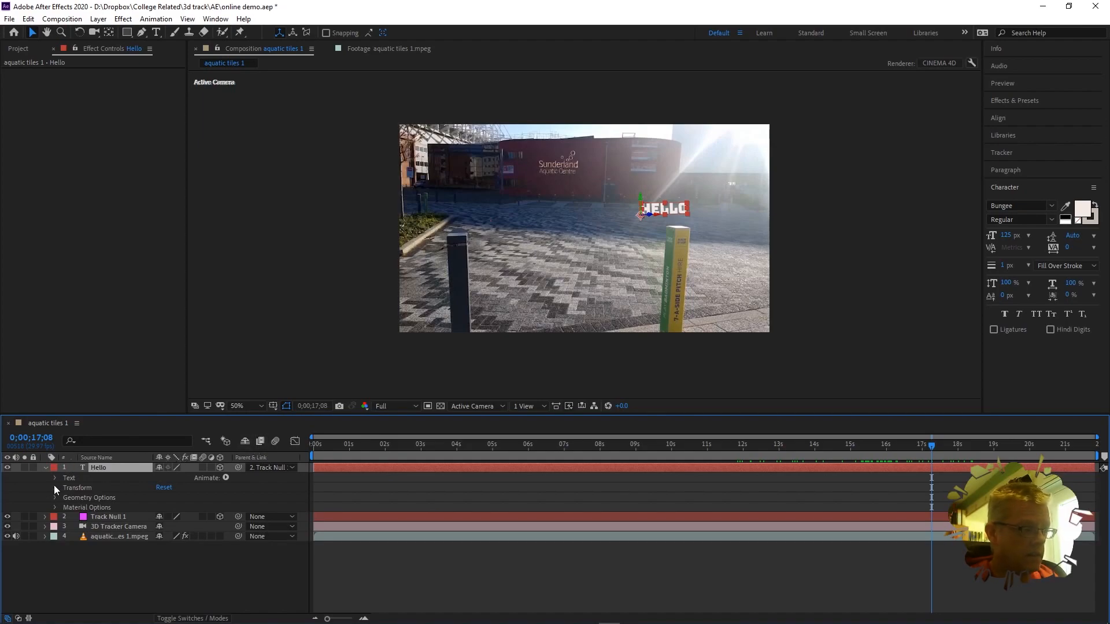
left_click(54, 487)
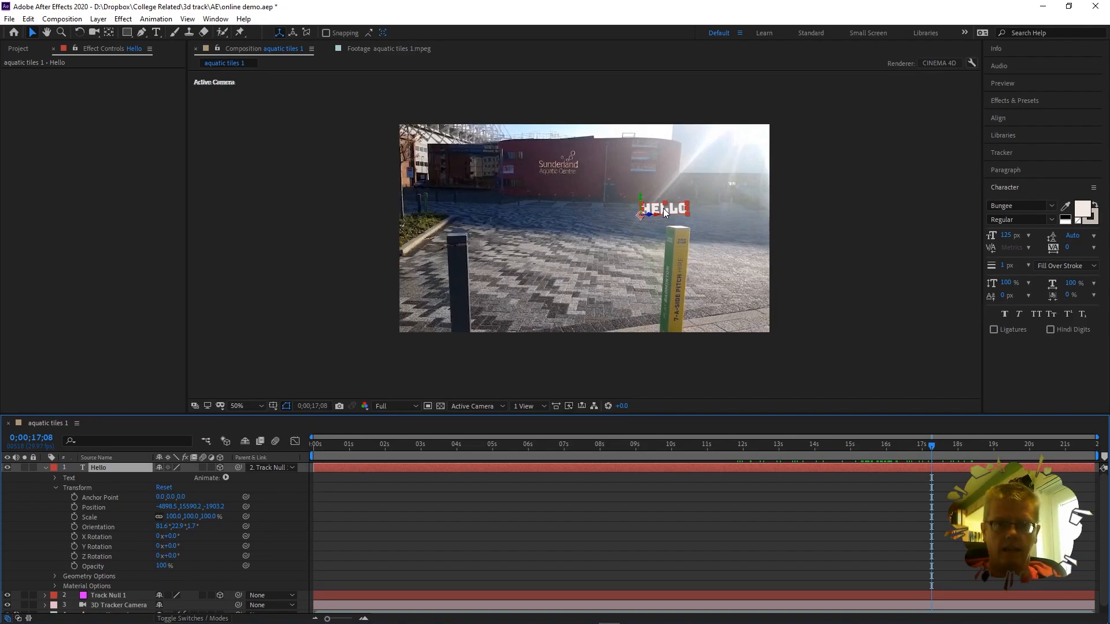
left_click_drag(173, 539, 178, 540)
left_click(172, 537)
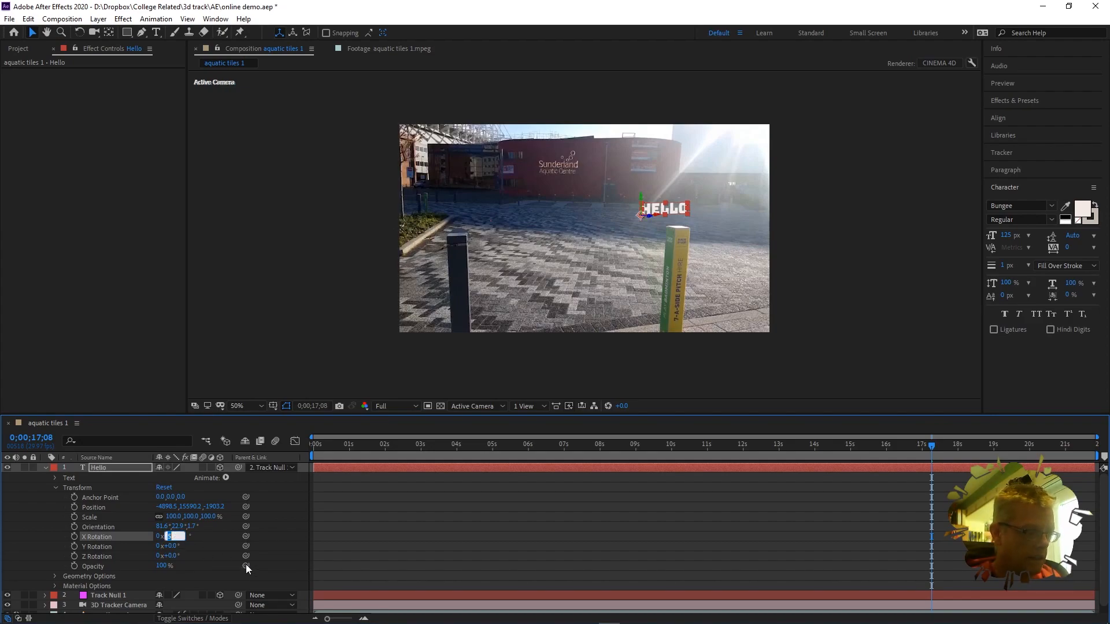
type("0")
key("Return")
Step: Reset Y Rotation to 0 and shift the anchor point to about 209, -35, 0
mouse_move(176, 547)
left_mouse_down()
mouse_move(219, 539)
mouse_move(145, 553)
mouse_move(190, 543)
left_mouse_up()
left_click(175, 546)
type("0")
key("Return")
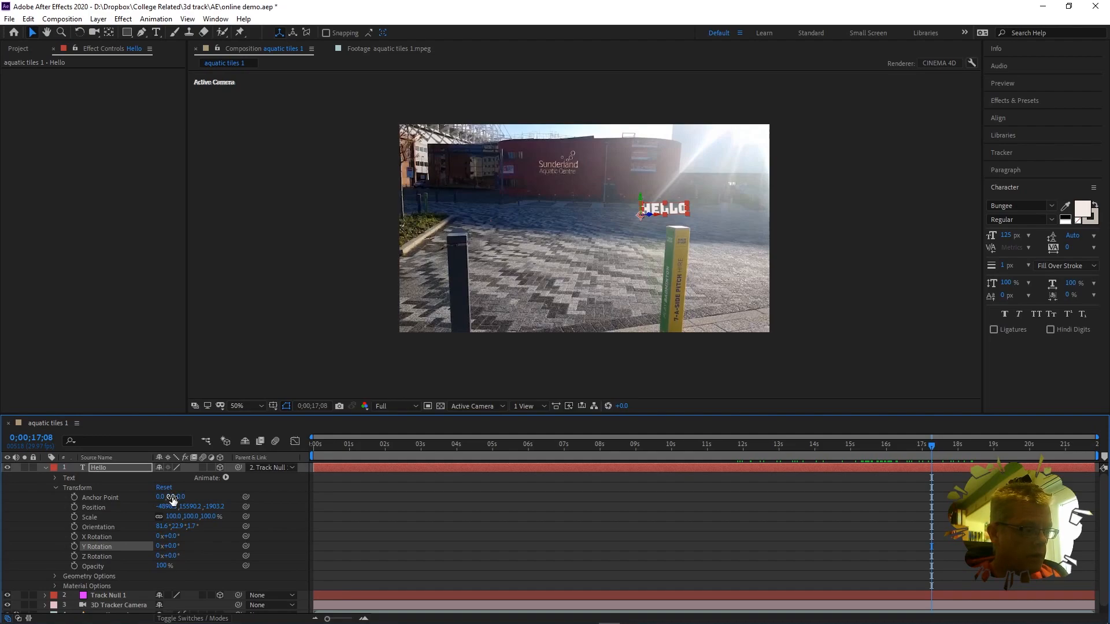
left_click_drag(173, 499, 281, 496)
Step: Scrub HELLO's anchor point to 218, 0, 0 and its Y rotation to -2°, with the viewer at 200%
right_click(282, 496)
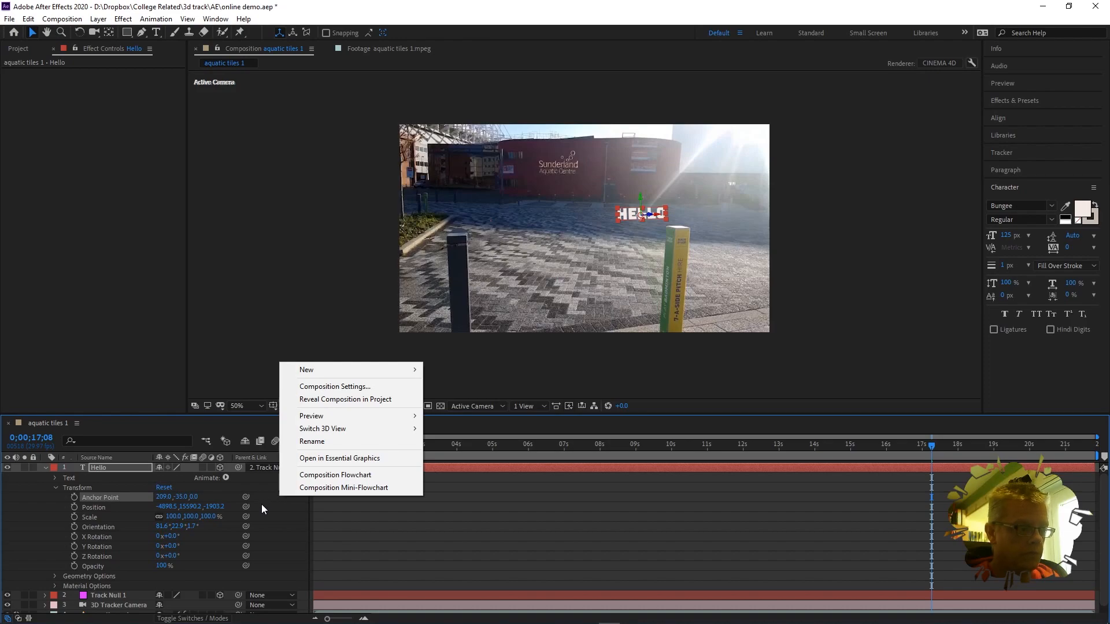
left_click(399, 552)
left_click_drag(184, 497, 197, 496)
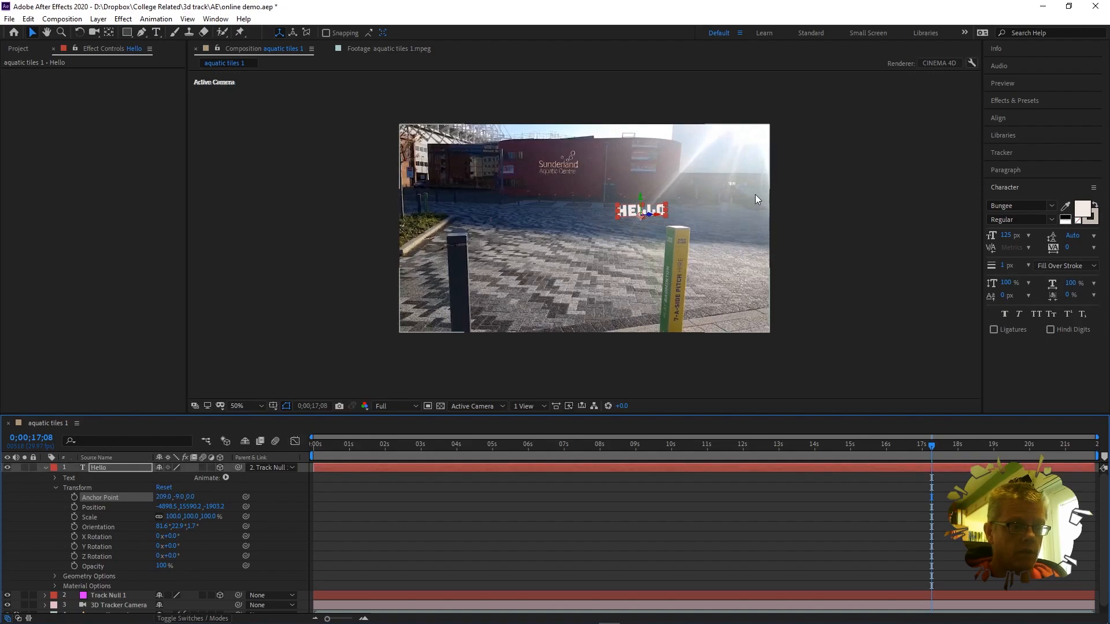
scroll(629, 232, "up", 4)
scroll(635, 234, "down", 5)
scroll(643, 237, "up", 5)
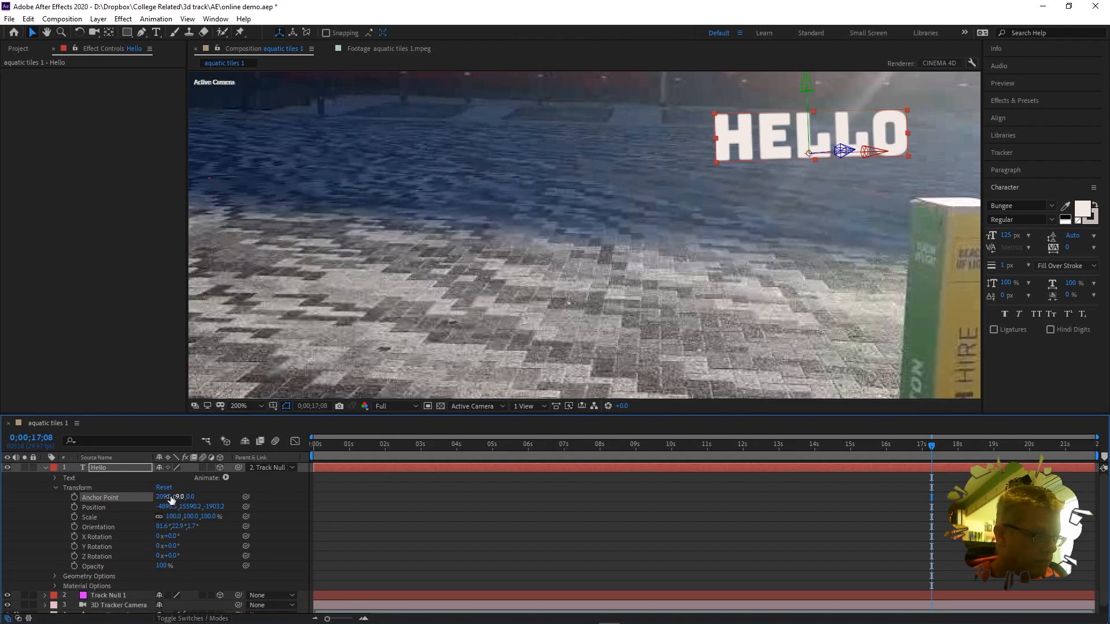
left_click_drag(162, 496, 187, 499)
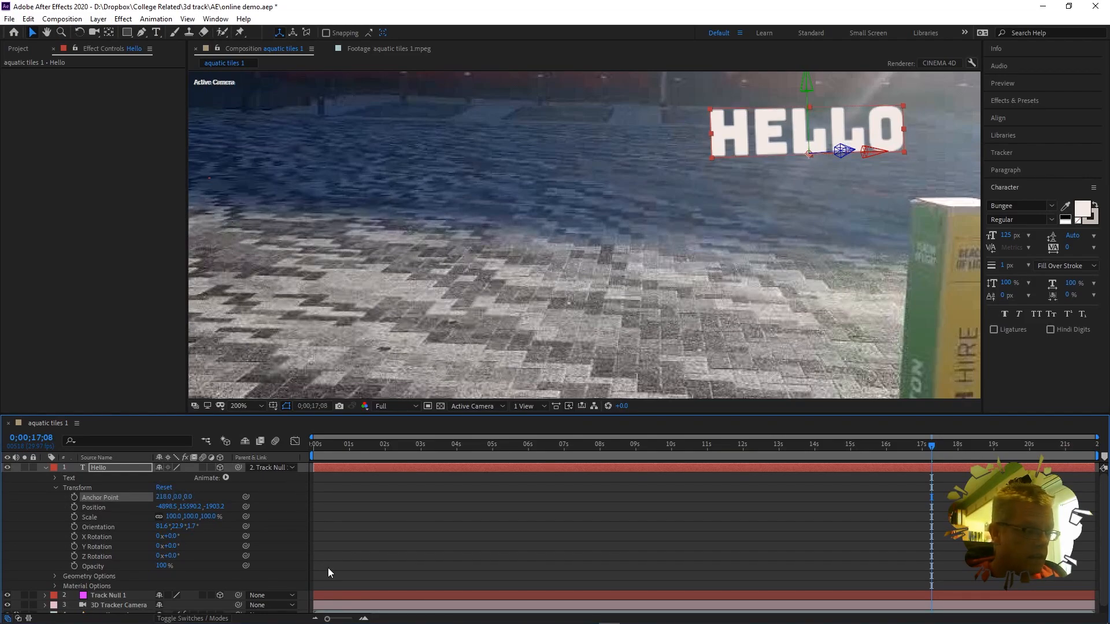
mouse_move(168, 546)
left_mouse_down()
mouse_move(231, 533)
mouse_move(162, 537)
left_mouse_up()
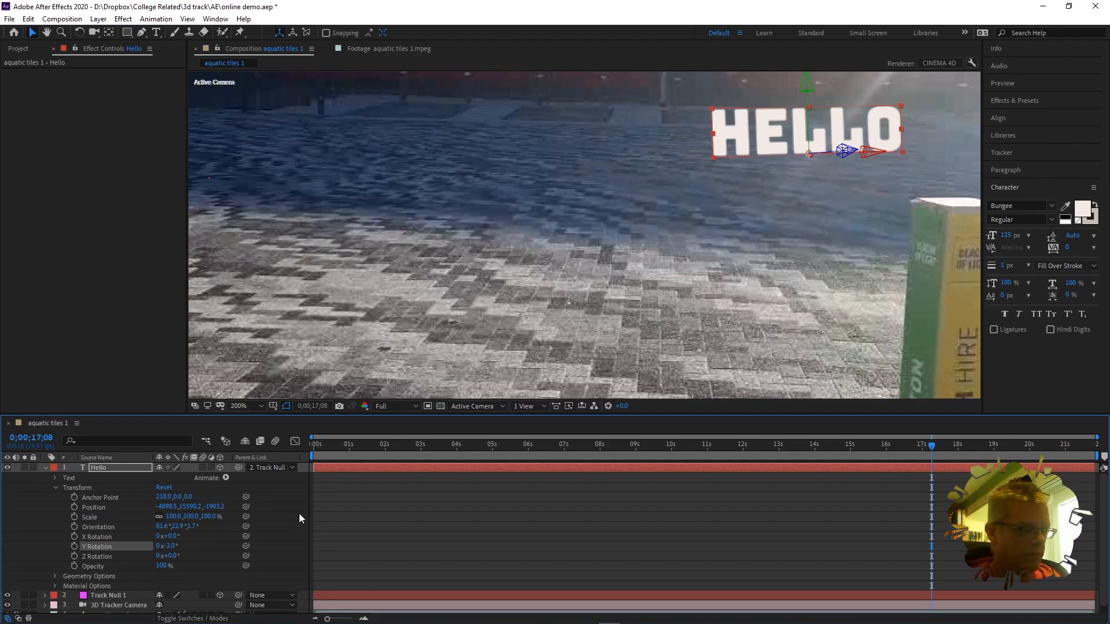
Step: Set the Hello layer's Position to 0, 0, 0 and bring the viewer back to 100% zoom
left_click_drag(166, 507, 169, 509)
left_click(167, 507)
type("0")
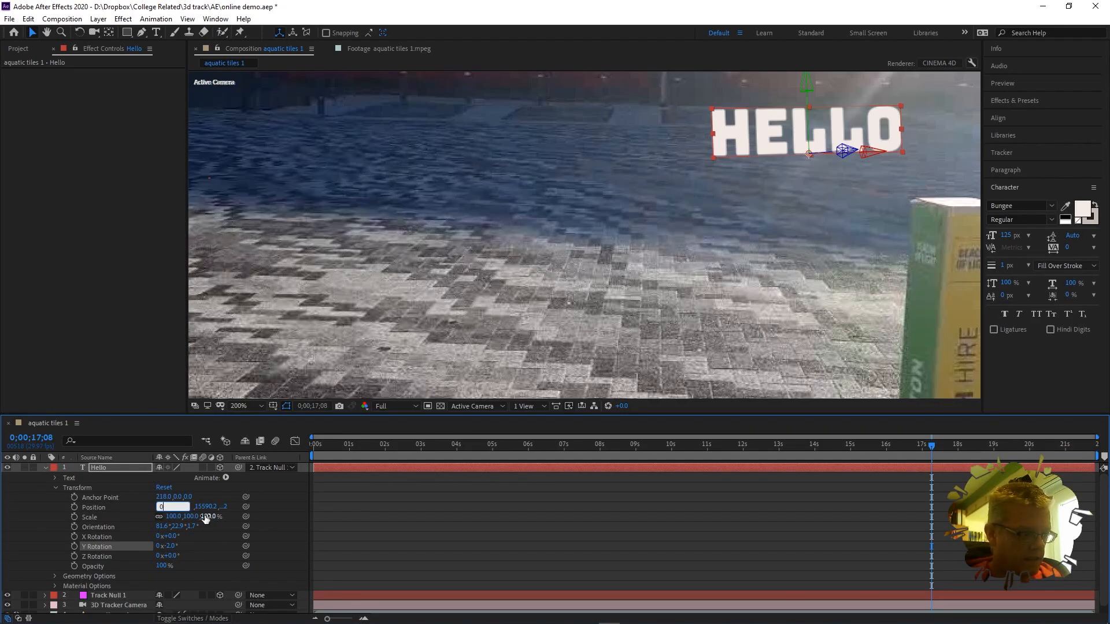
key("Tab")
type("0")
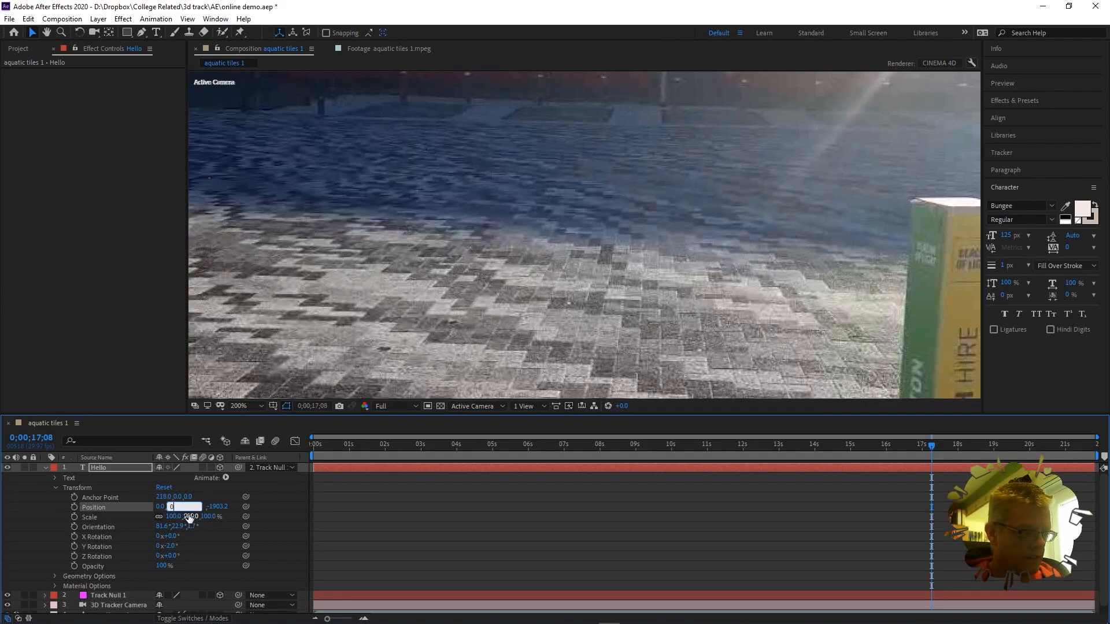
key("Tab")
type("0")
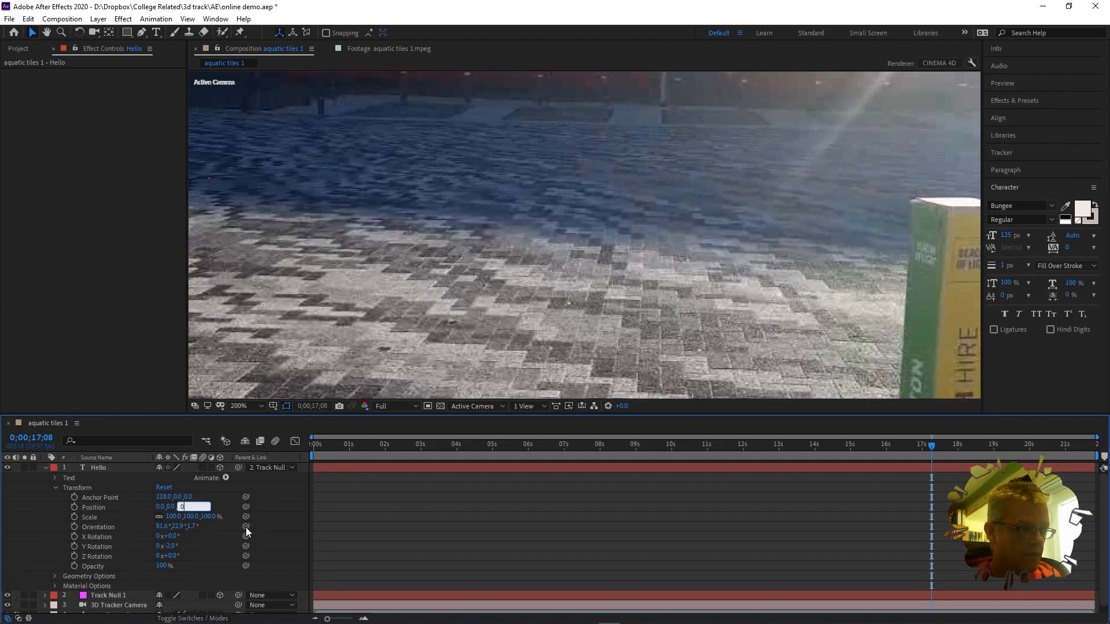
key("Return")
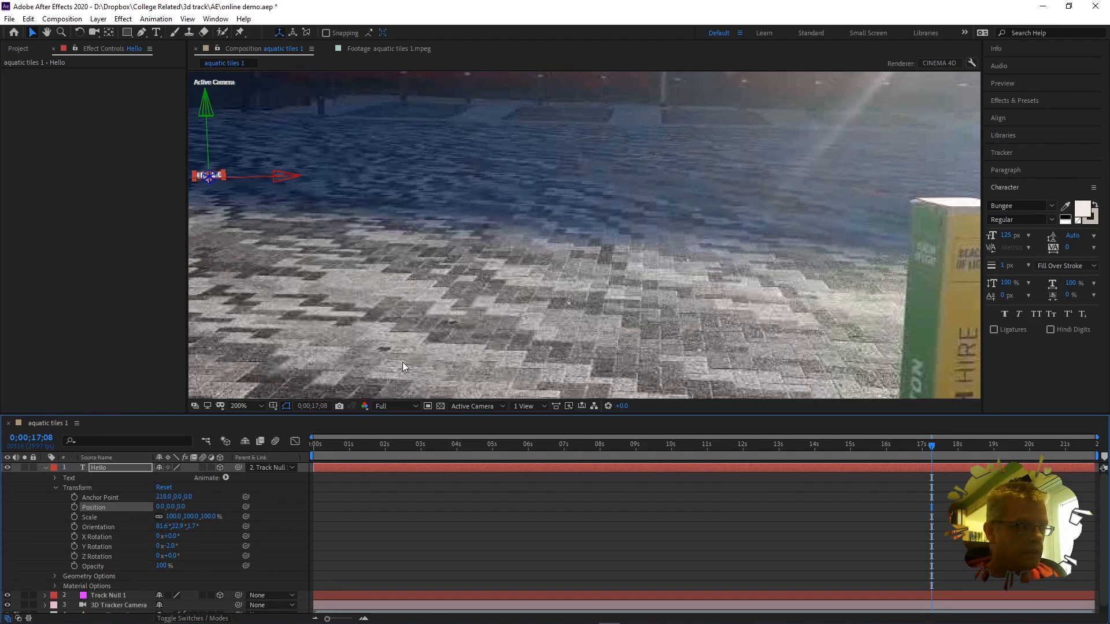
scroll(521, 290, "down", 2)
scroll(522, 290, "up", 2)
scroll(521, 295, "down", 1)
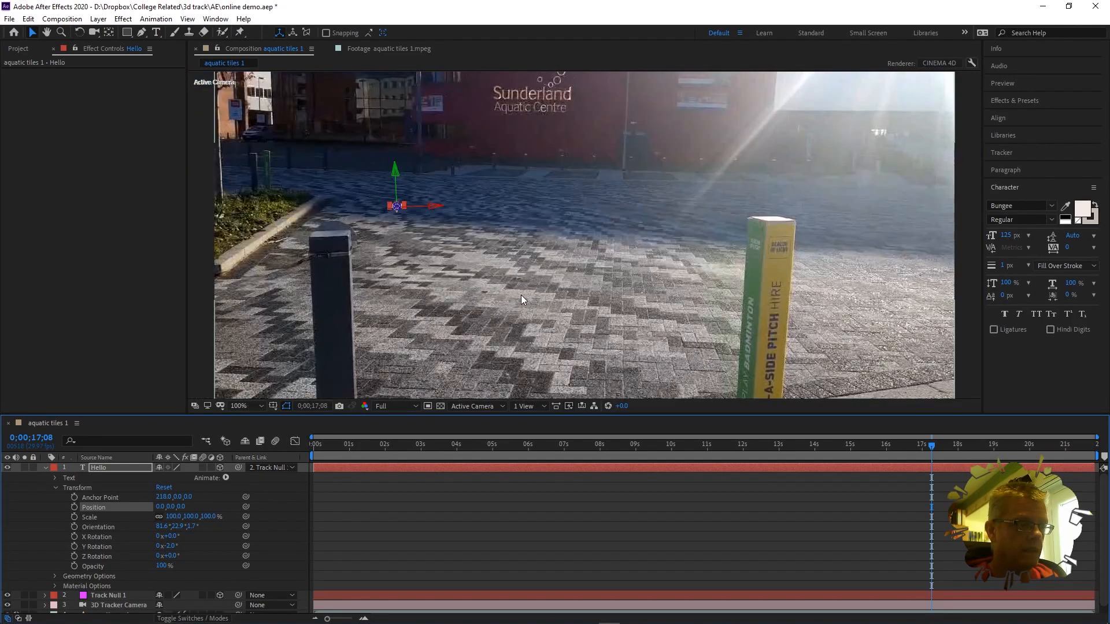
Step: Return the playhead near the start of the timeline and play a preview of the composition
left_click_drag(931, 445, 301, 456)
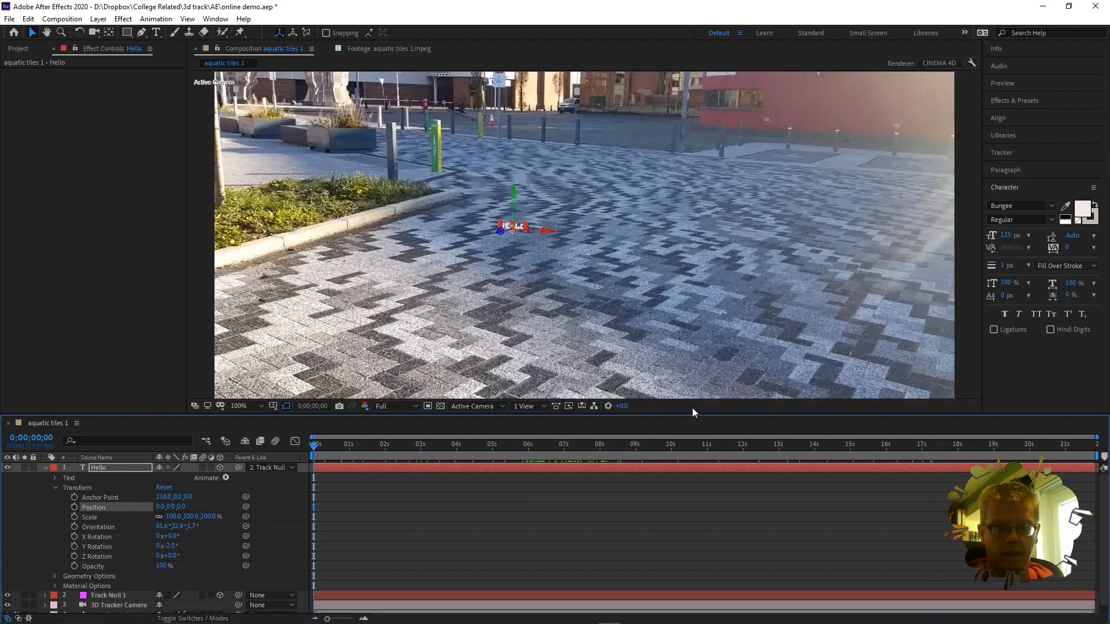
key("space")
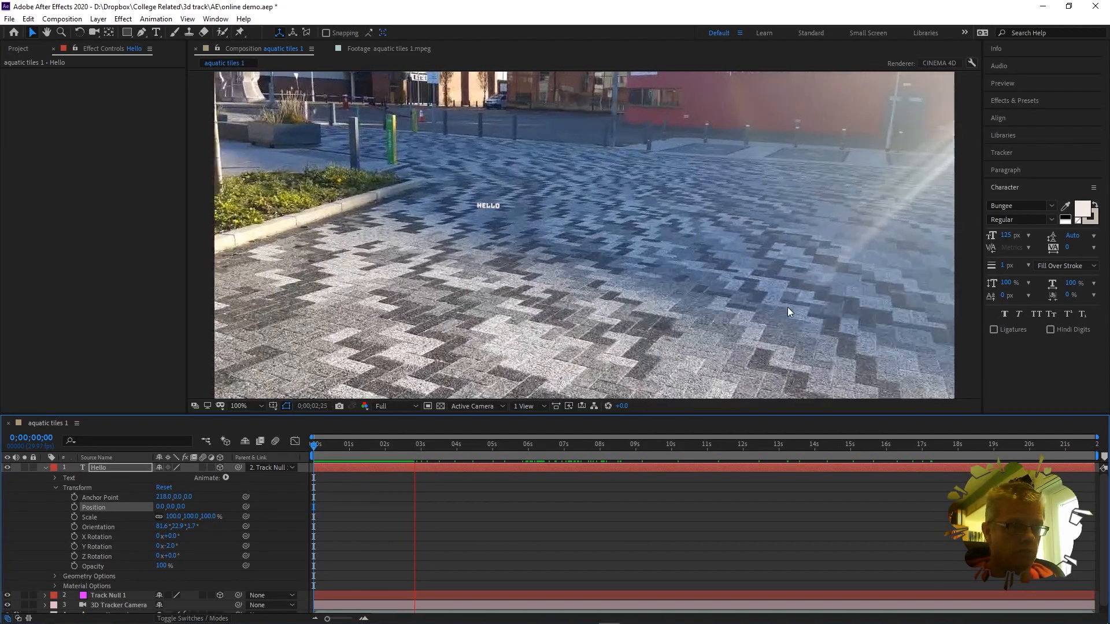
Step: Scale HELLO to 1027% and, at frame 0, rotate it to X 5°, Y -17°, Z 0°
key("space")
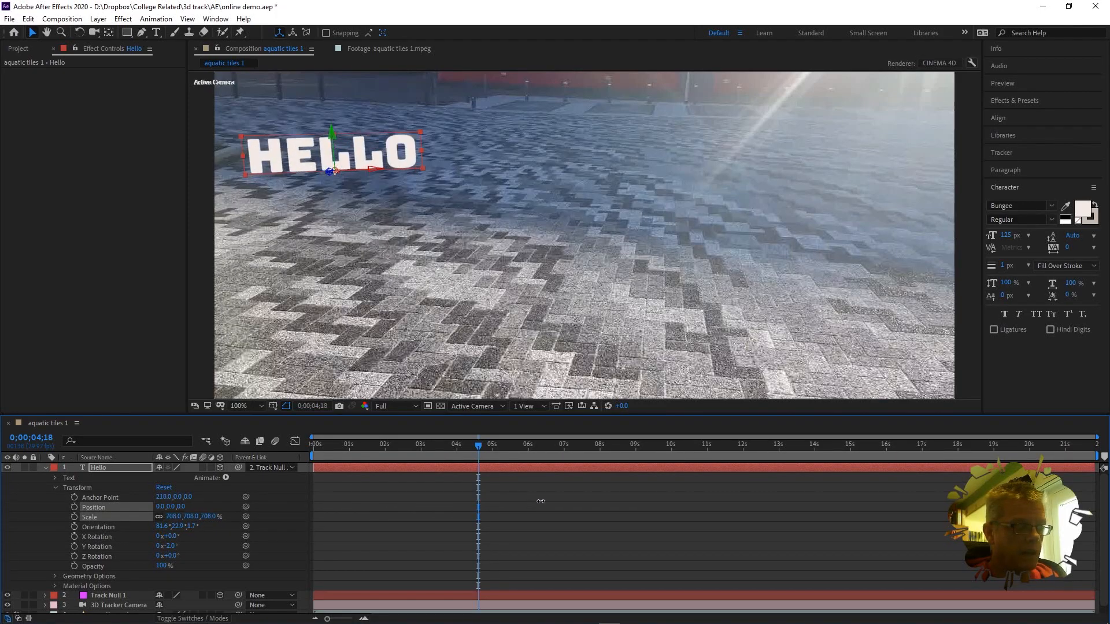
left_click_drag(591, 501, 634, 499)
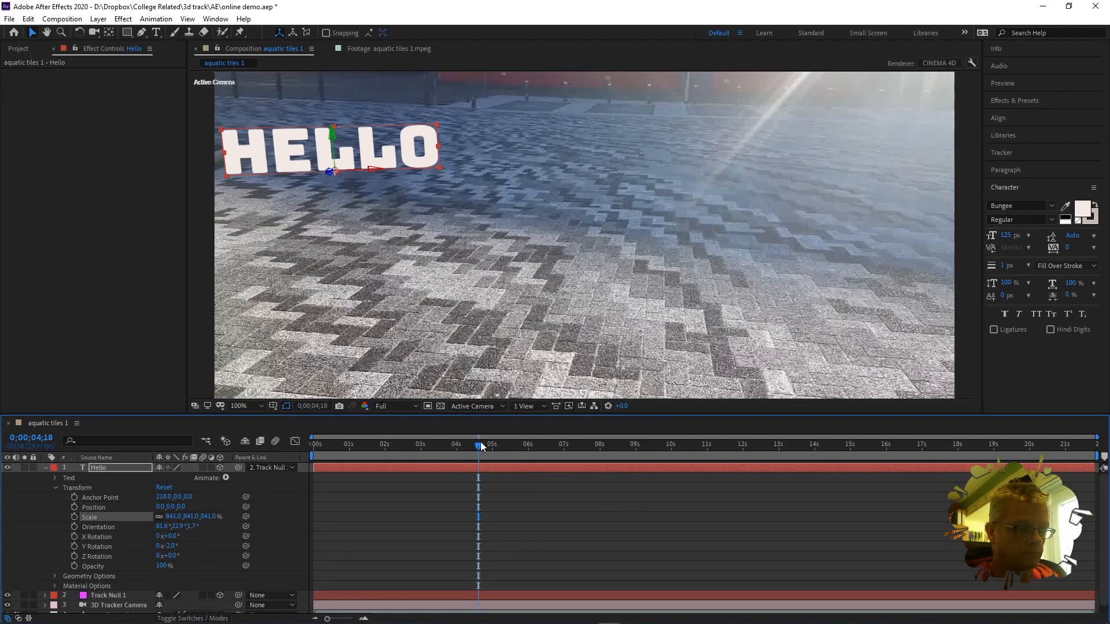
left_click_drag(457, 446, 238, 464)
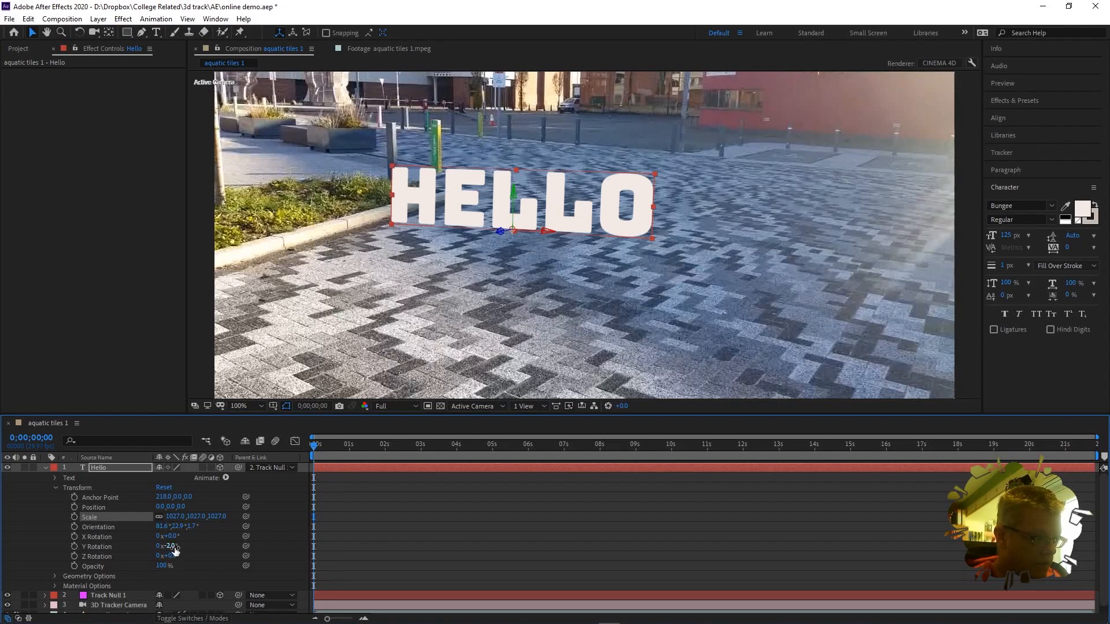
mouse_move(172, 546)
left_mouse_down()
mouse_move(157, 552)
mouse_move(172, 551)
left_mouse_up()
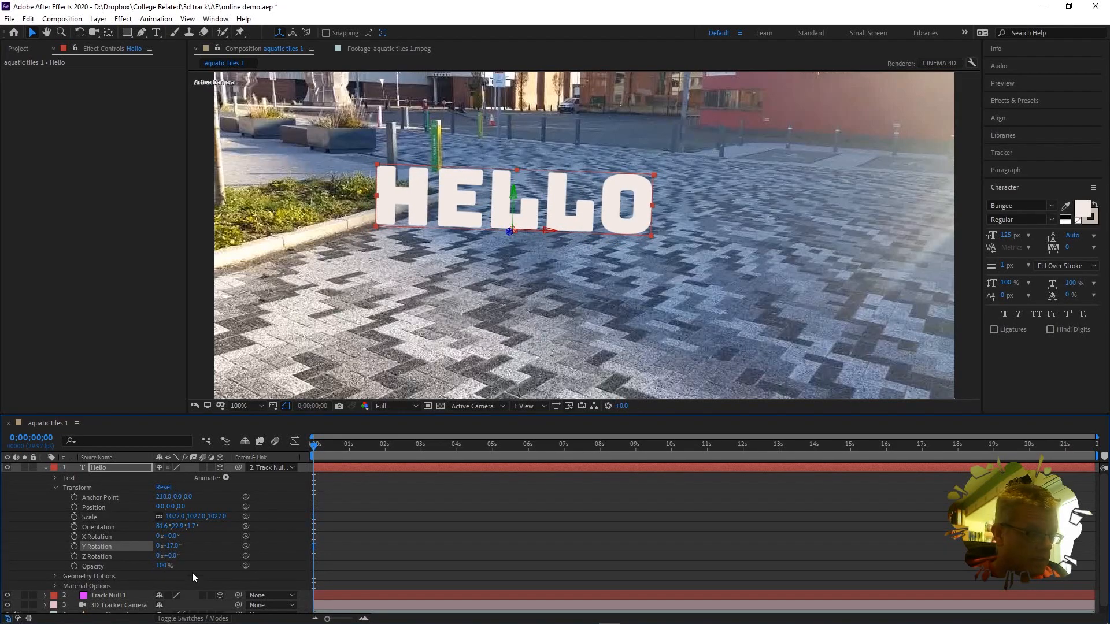
left_click_drag(171, 555, 170, 557)
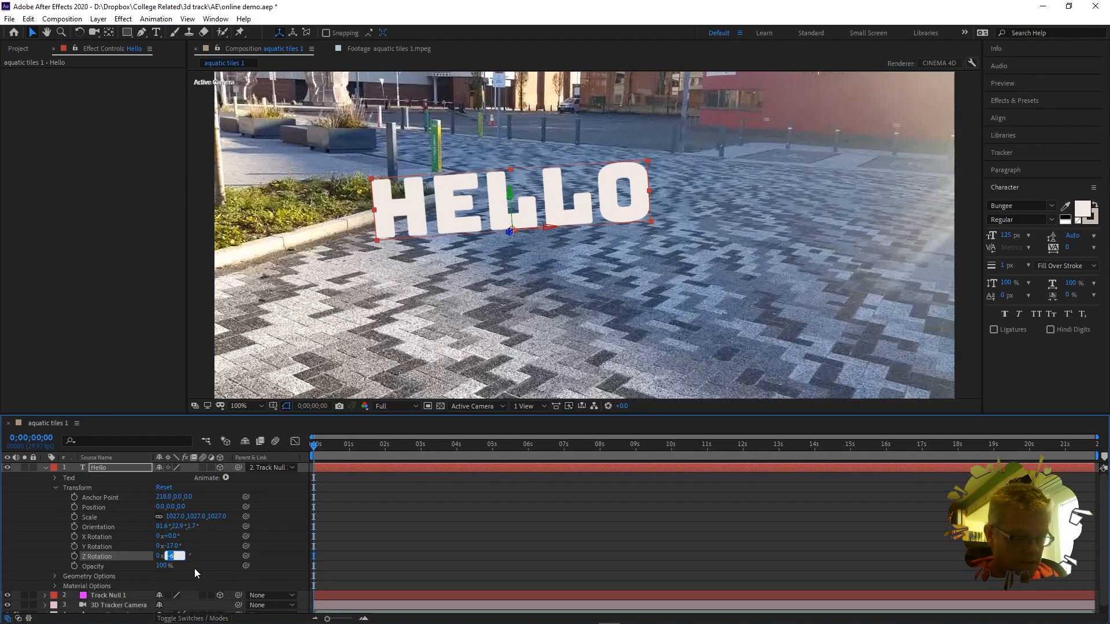
key("Return")
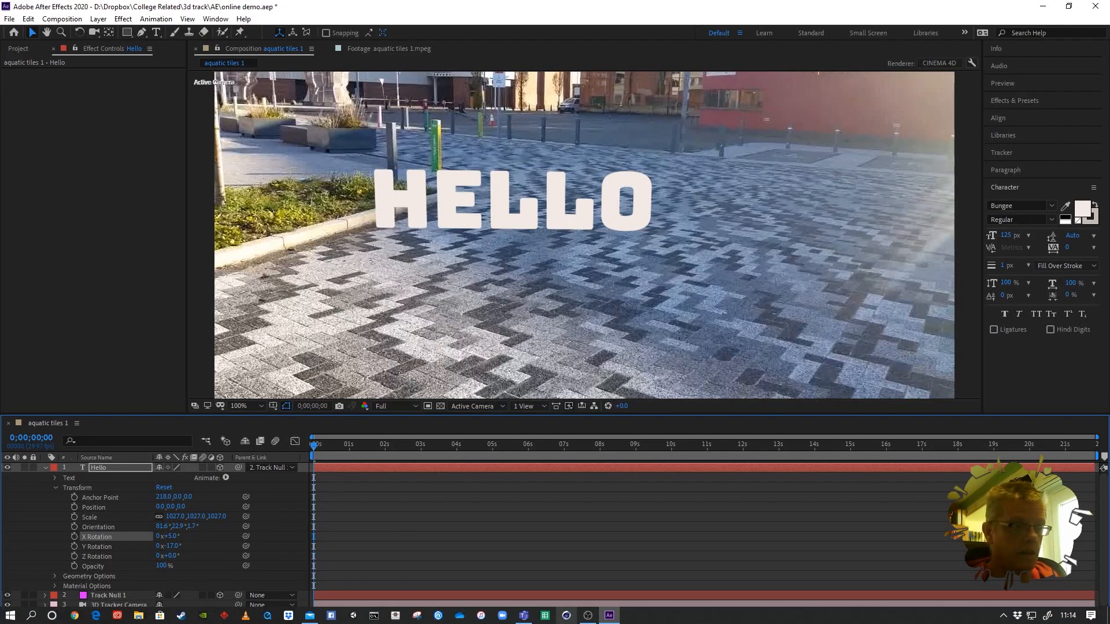
key("space")
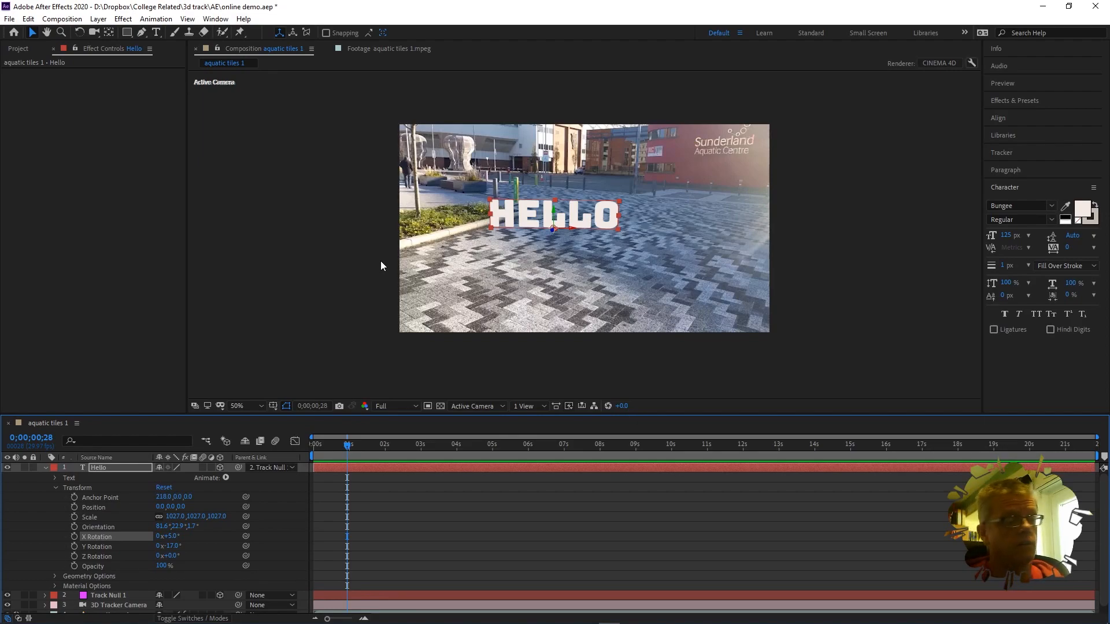
Step: Add the aquatic tiles 1 composition to the Adobe Media Encoder queue
left_click(65, 19)
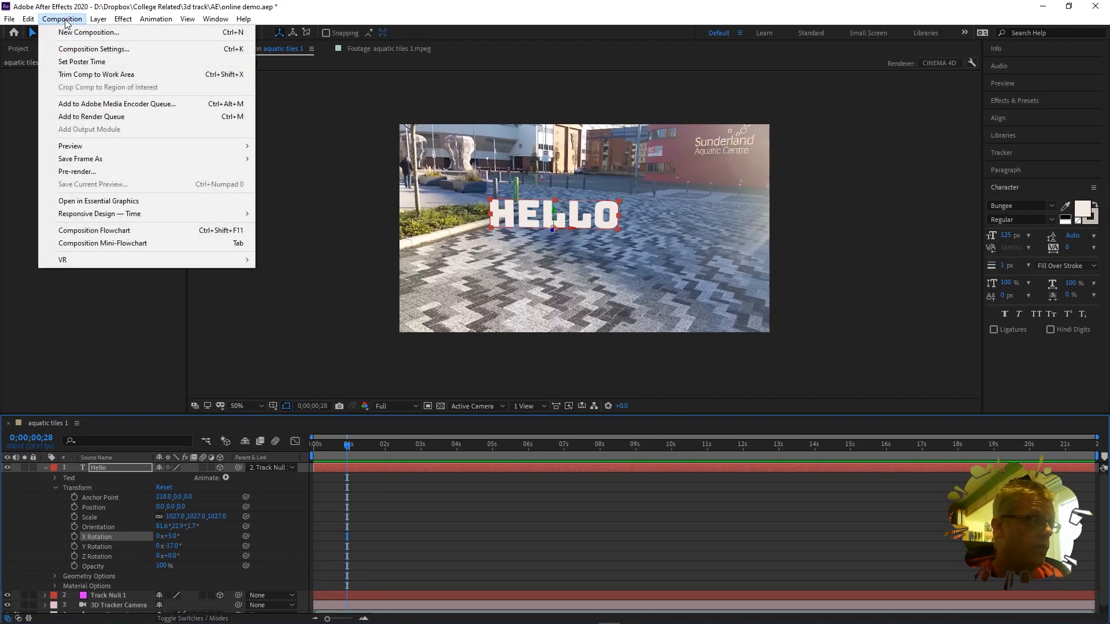
left_click(157, 105)
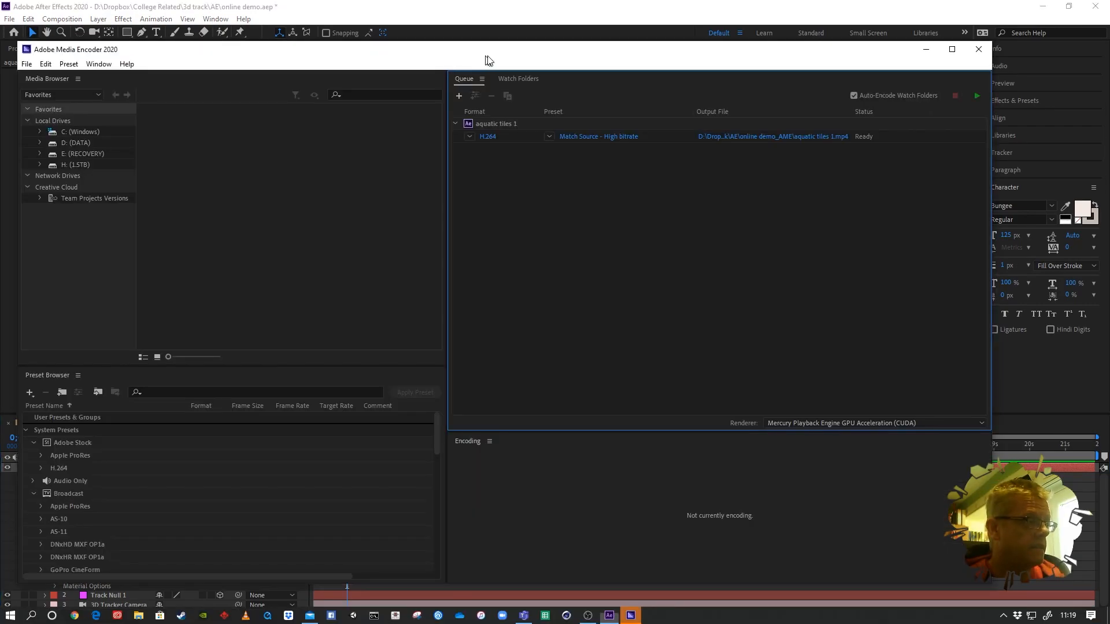
Step: Maximise Media Encoder and rename the queued job's output file to 'live demo'
left_click(986, 49)
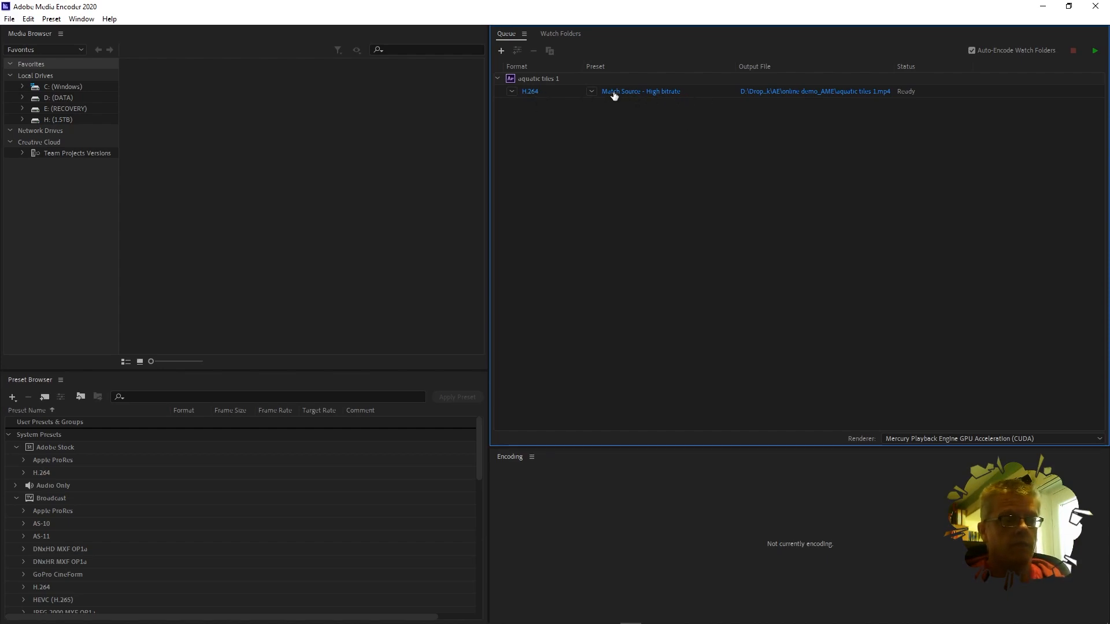
left_click(827, 92)
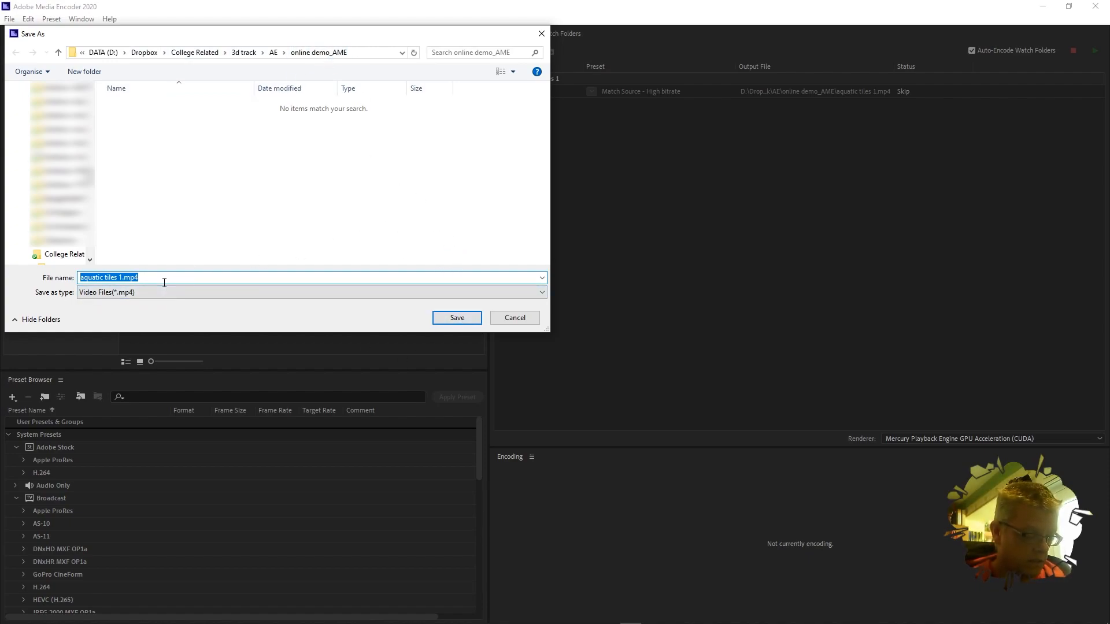
type("live demo")
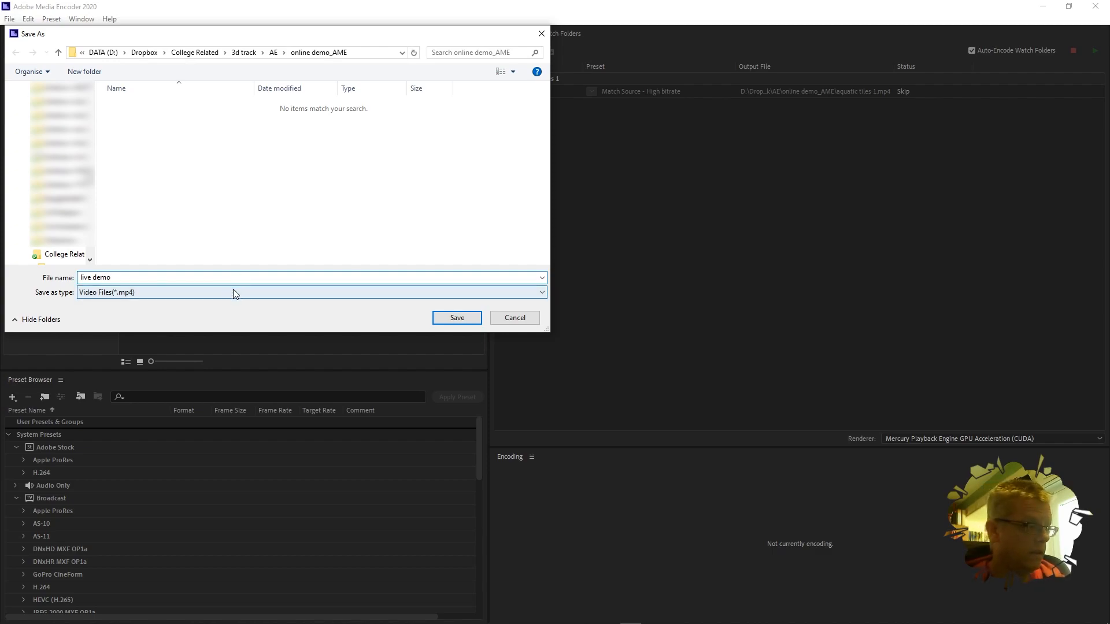
left_click(456, 317)
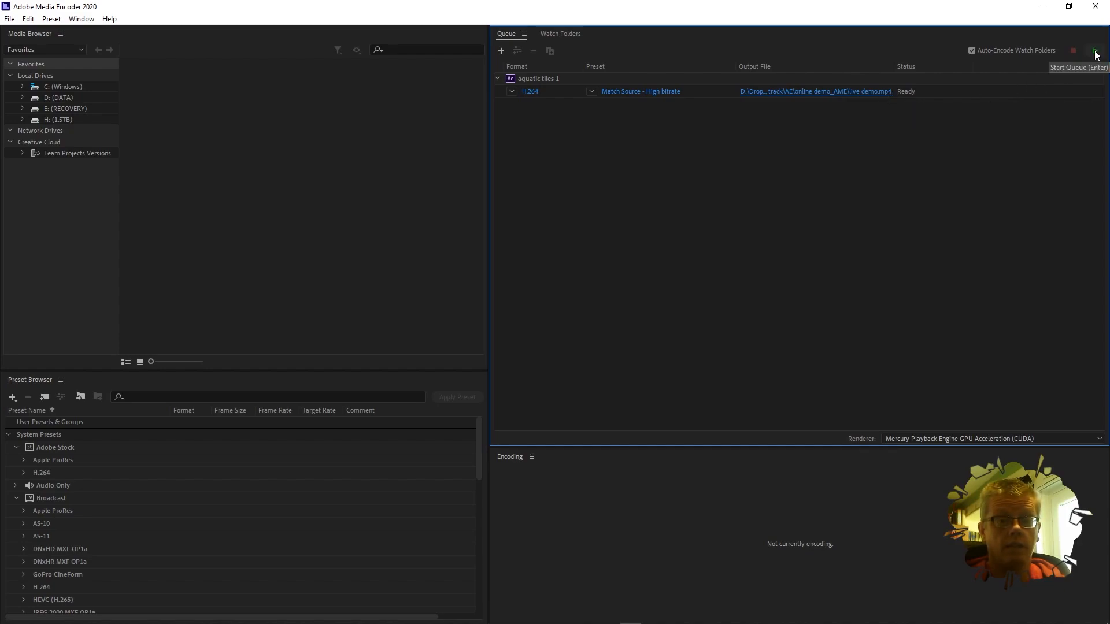
Step: Start the Media Encoder queue to encode the aquatic tiles 1 job to live demo.mp4
left_click(1095, 52)
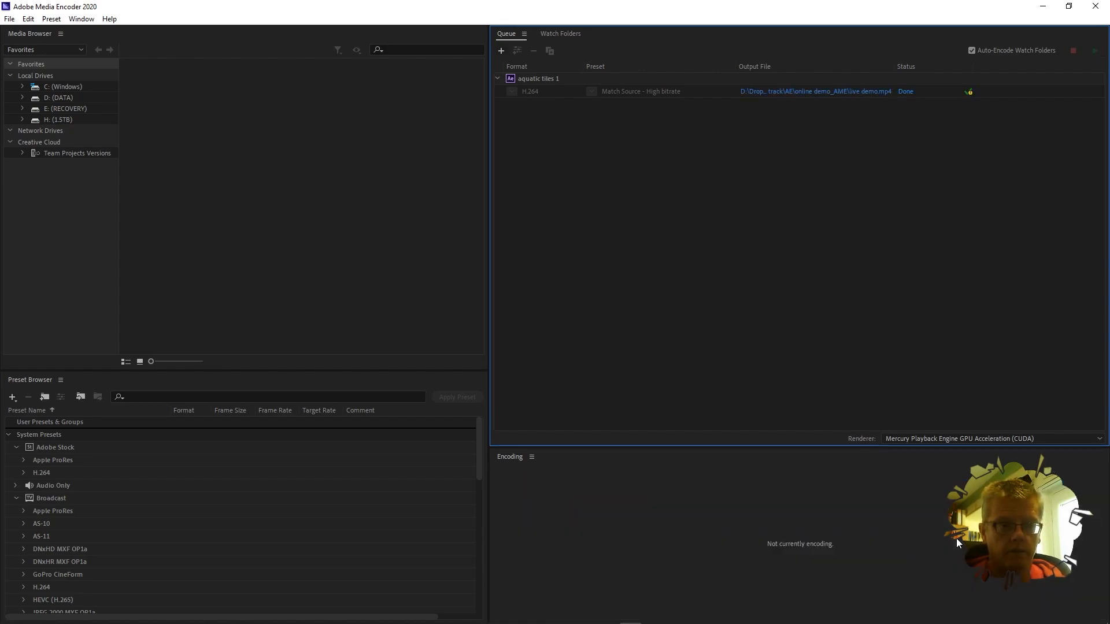
Step: Minimise Media Encoder and play the rendered live demo.mp4 in VLC
left_click(1043, 7)
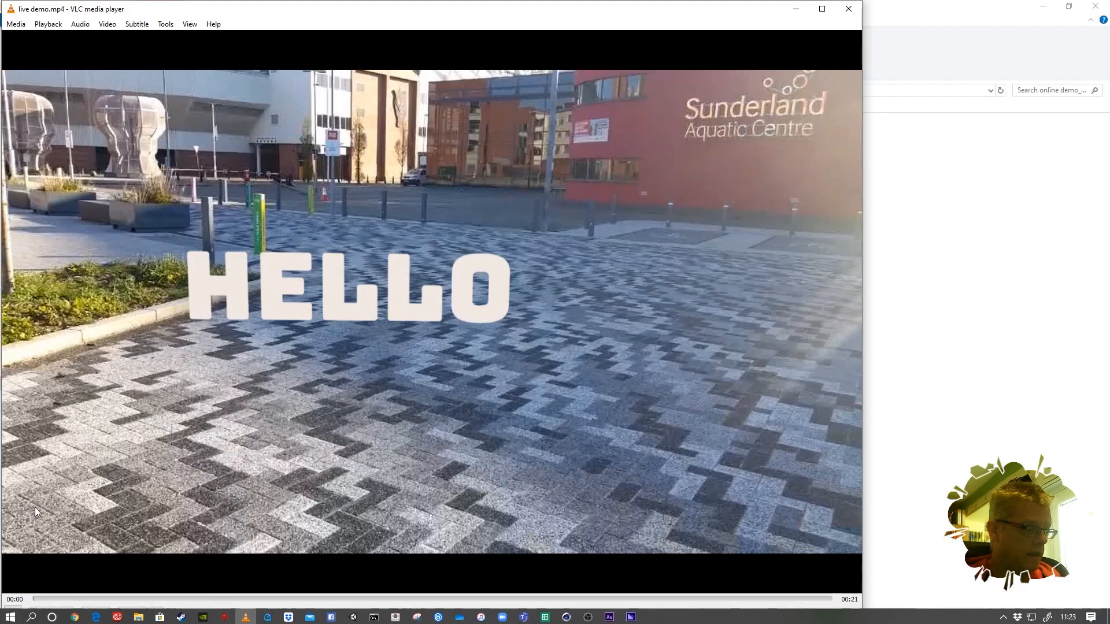
left_click(12, 614)
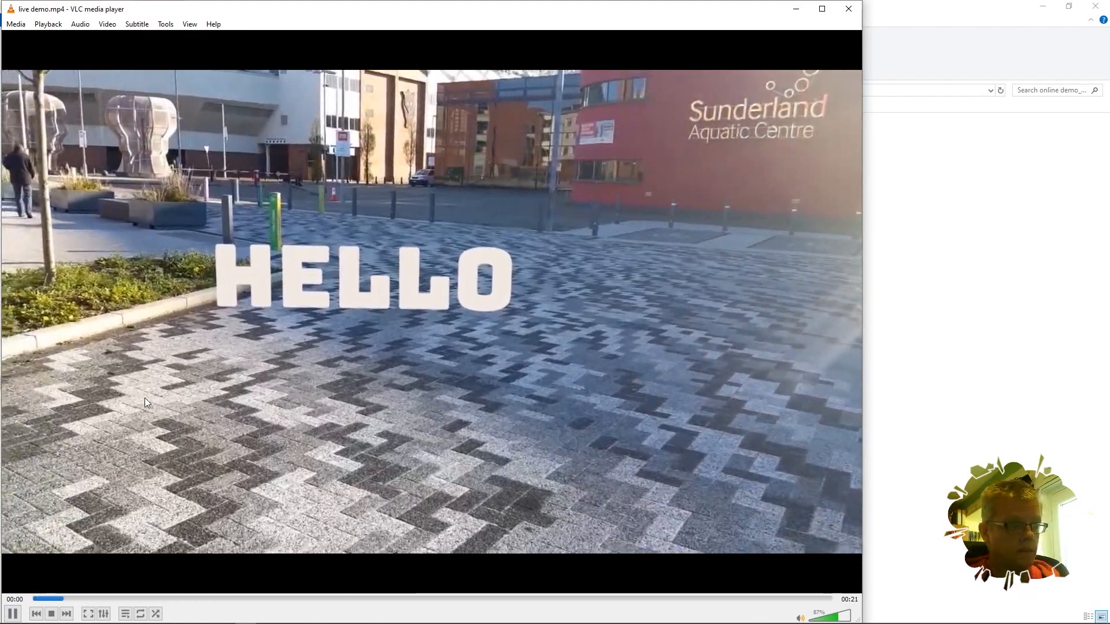